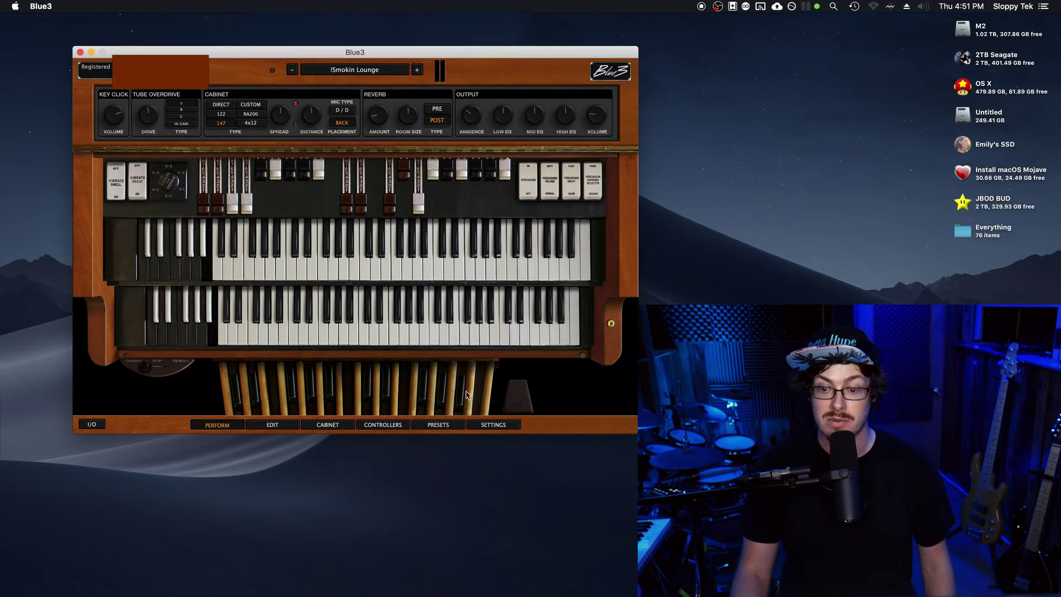
# Step: Review the organ's general settings without changing them, and open the Audio/MIDI settings
pyautogui.click(494, 425)
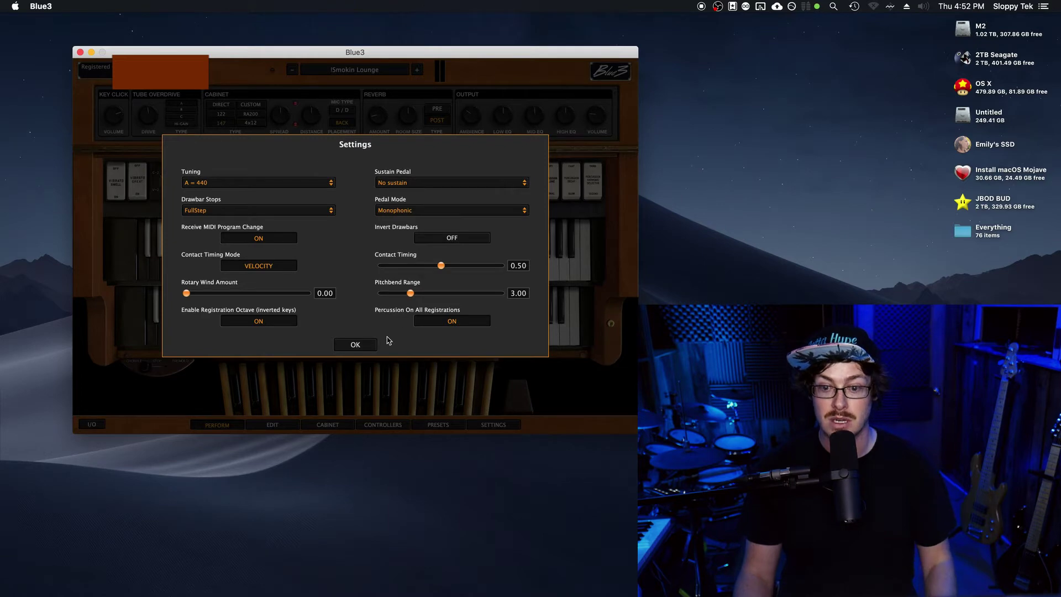
pyautogui.click(364, 346)
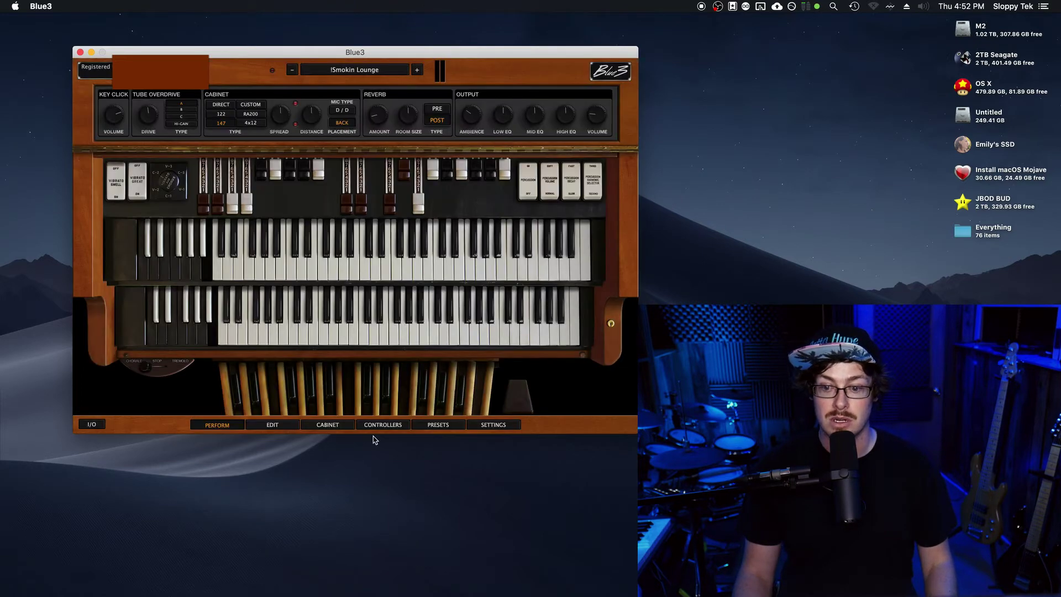
pyautogui.click(99, 425)
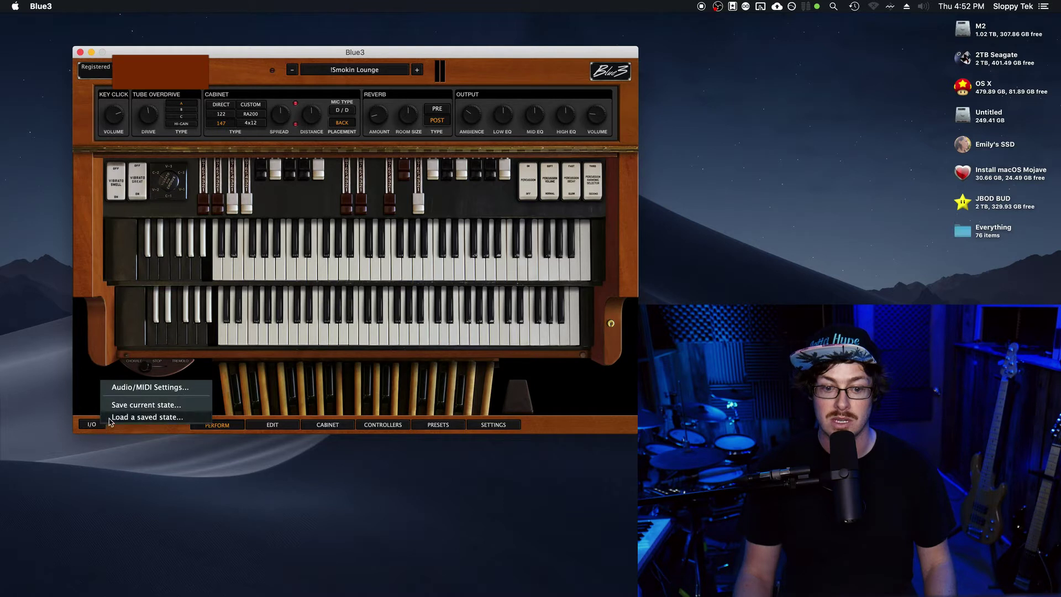
pyautogui.click(164, 388)
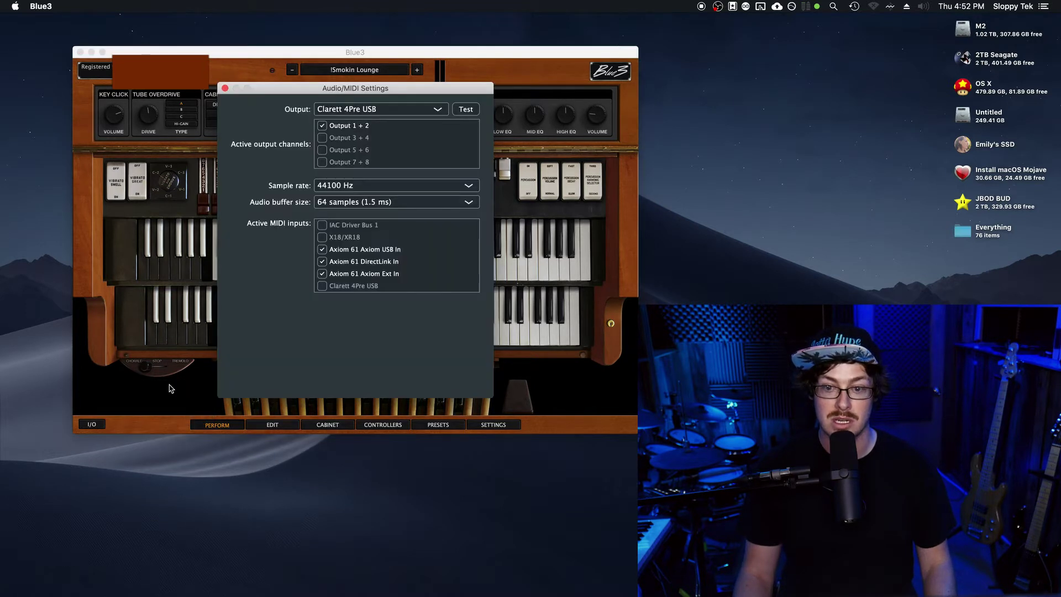
# Step: Deactivate the three Axiom 61 MIDI inputs and switch the active output channels to Output 3 + 4
pyautogui.click(322, 249)
pyautogui.click(322, 262)
pyautogui.click(322, 274)
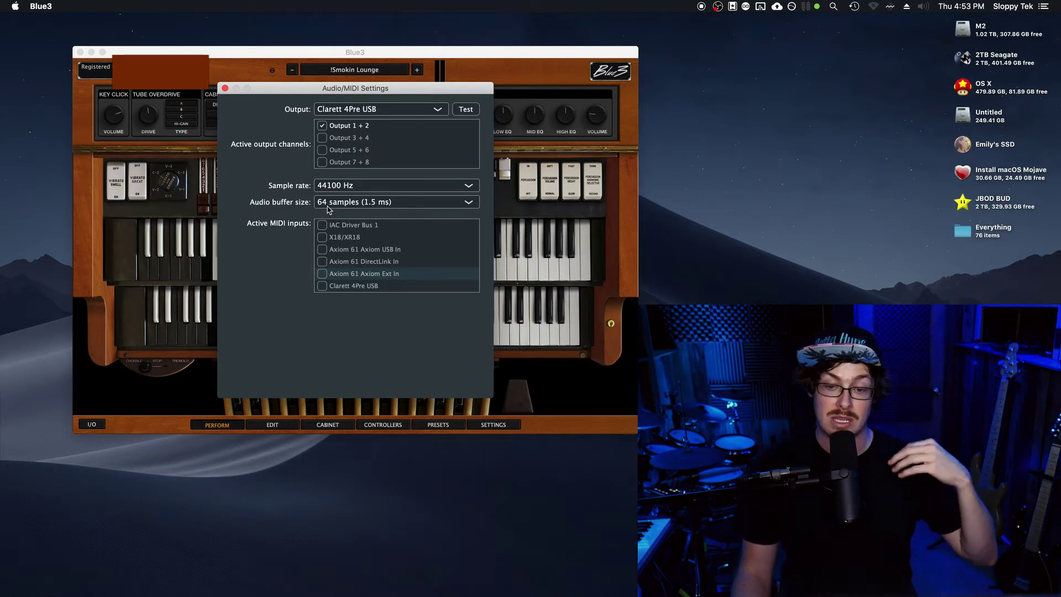
pyautogui.click(324, 140)
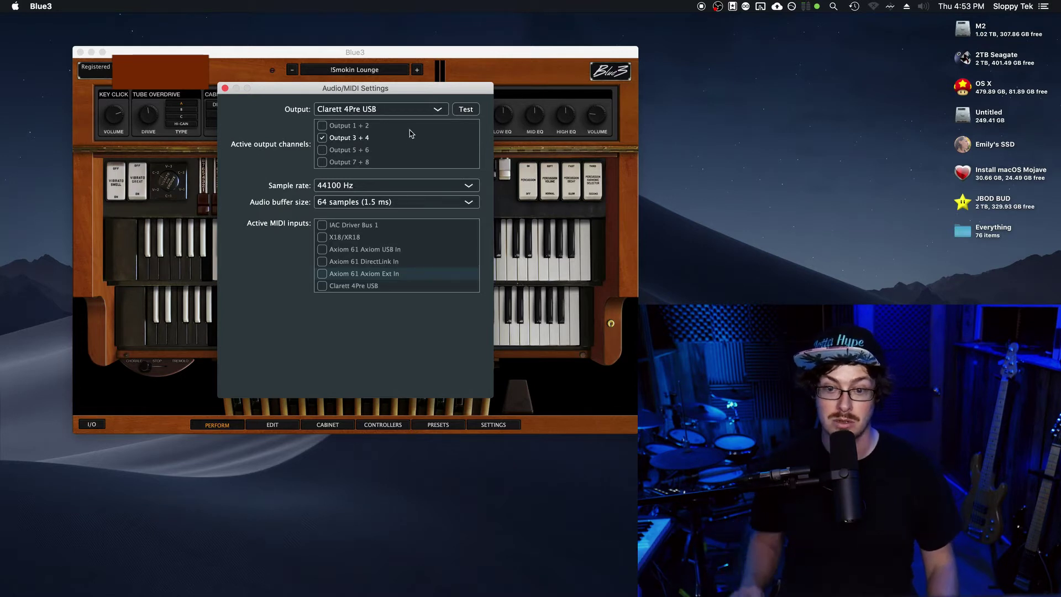
# Step: Activate the Axiom USB In, DirectLink In and Axiom Ext In MIDI inputs, and route the sound to Output 1 + 2
pyautogui.click(323, 251)
pyautogui.click(323, 263)
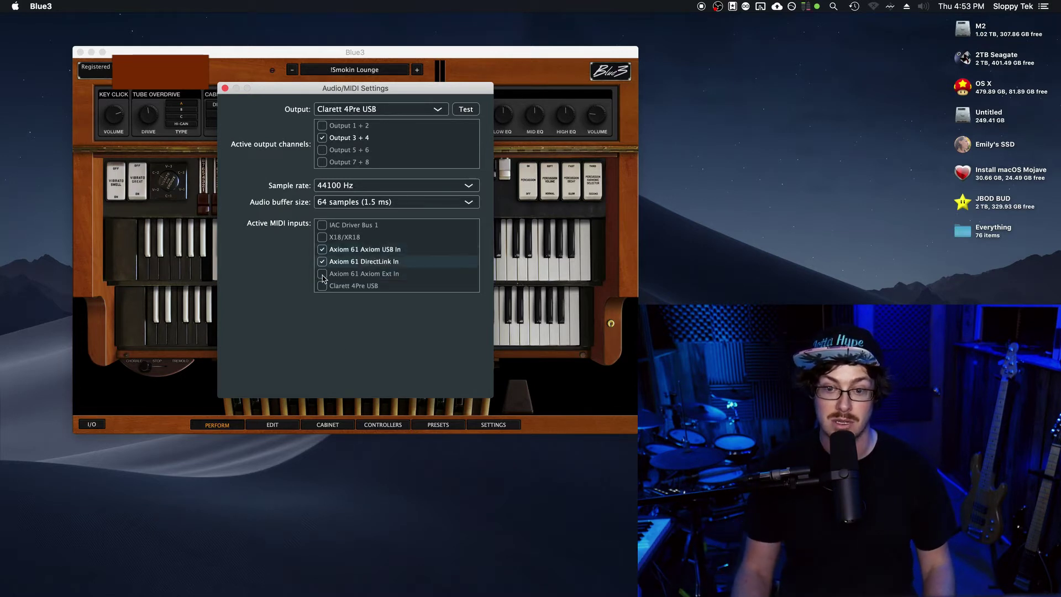
pyautogui.click(322, 274)
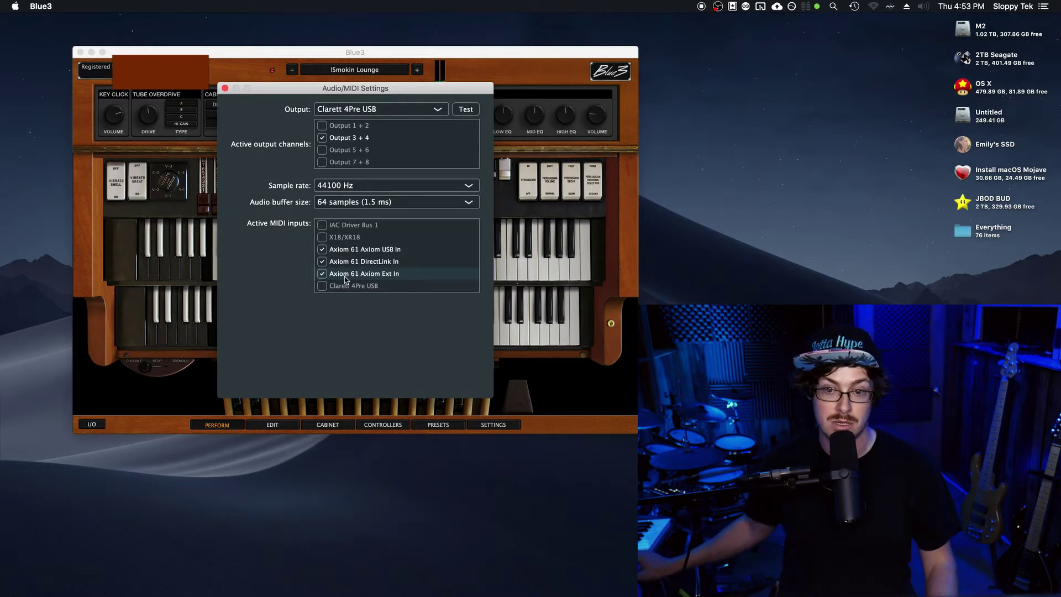
pyautogui.click(325, 128)
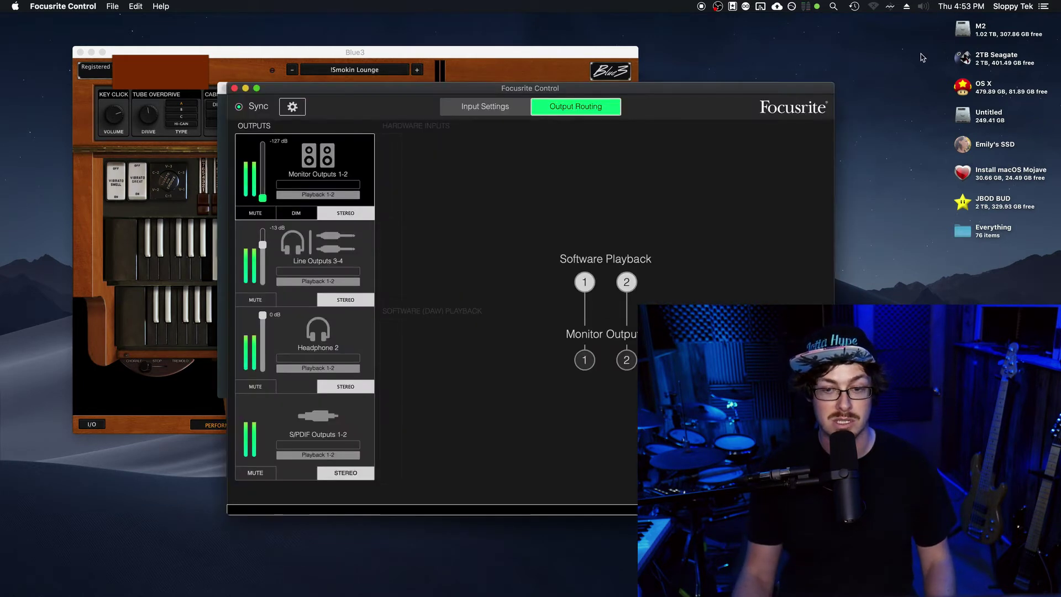
# Step: Check the Clarett 4Pre USB device settings and output routing in Focusrite Control, and close its window
pyautogui.click(292, 106)
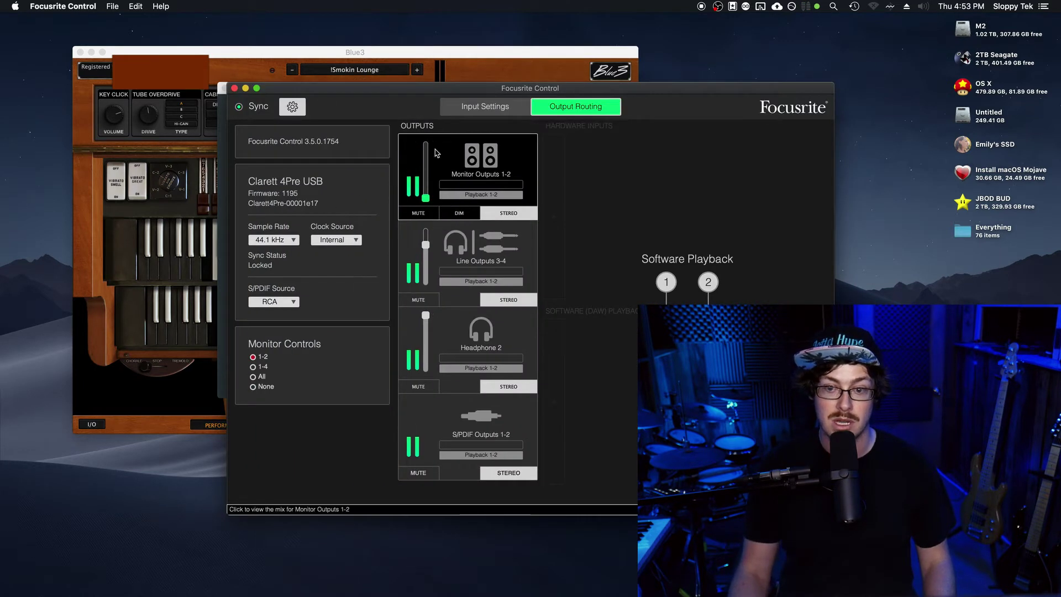
pyautogui.moveTo(422, 103); pyautogui.dragTo(323, 104)
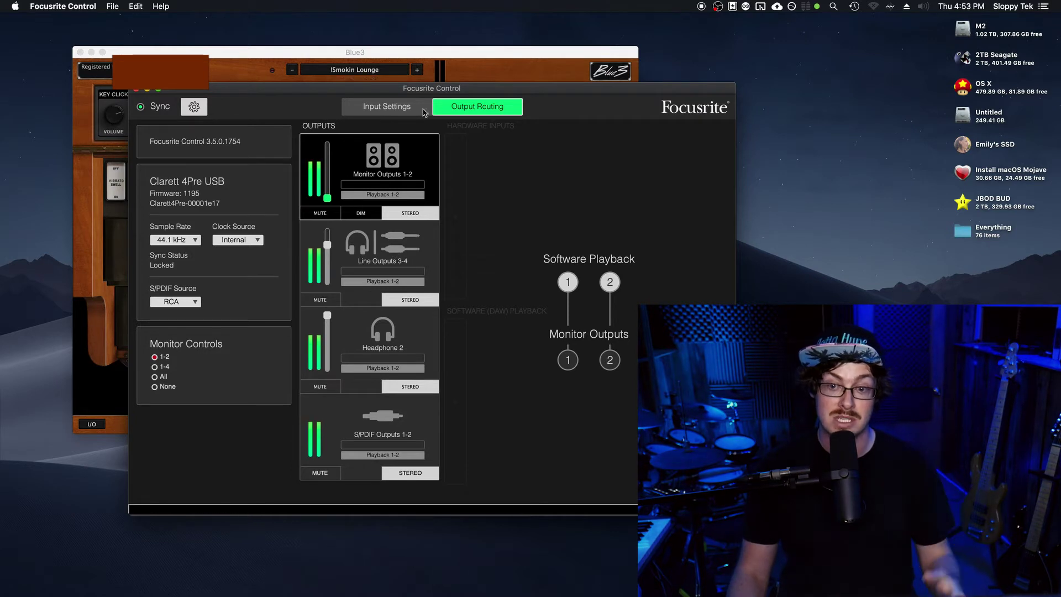
pyautogui.moveTo(440, 89); pyautogui.dragTo(409, 112)
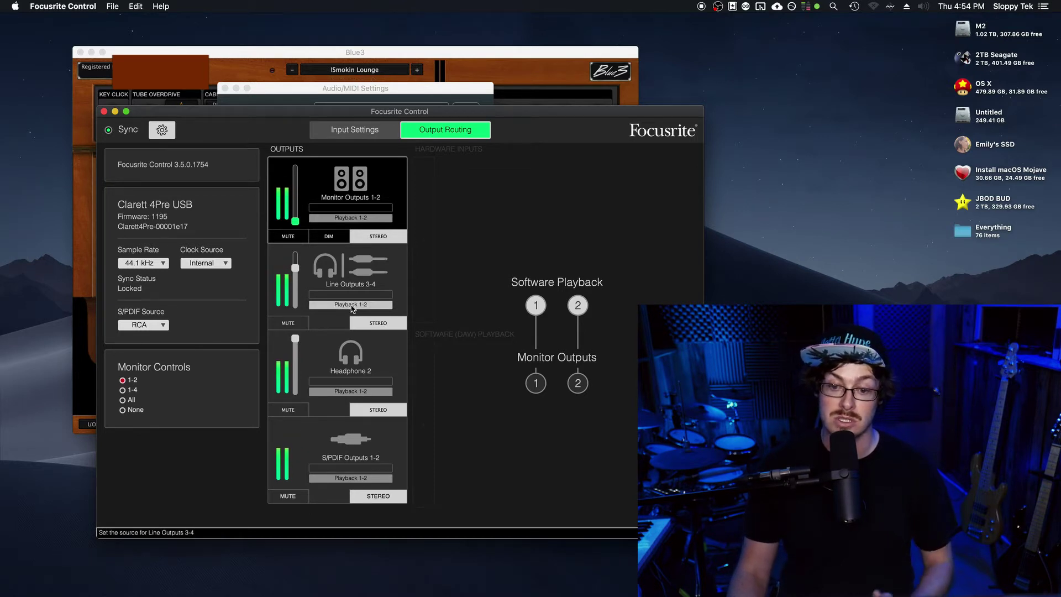
pyautogui.click(104, 112)
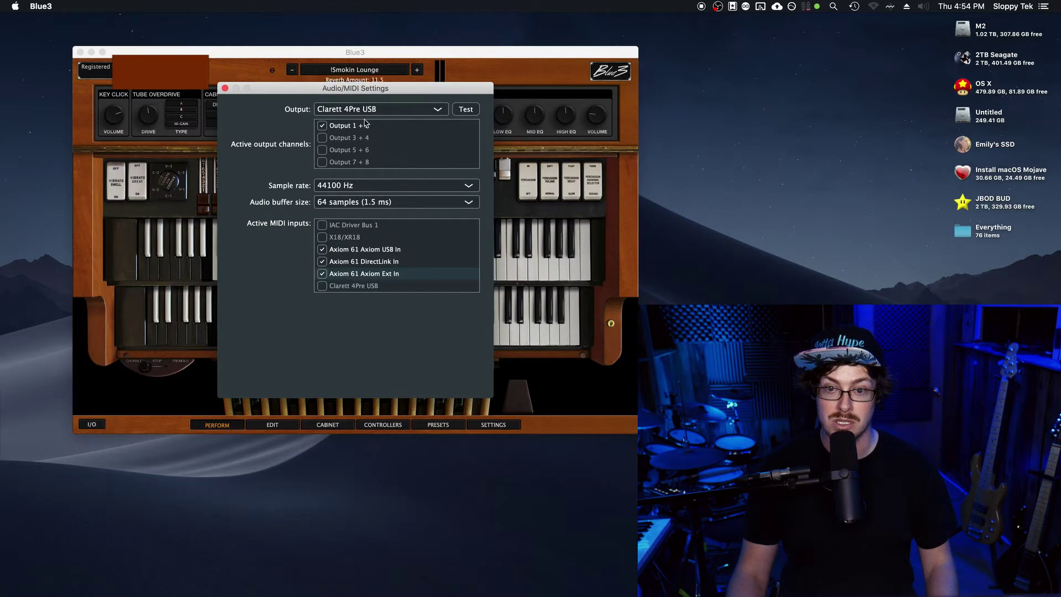
# Step: Try audio buffer sizes of 16 samples and 1920 samples
pyautogui.click(344, 202)
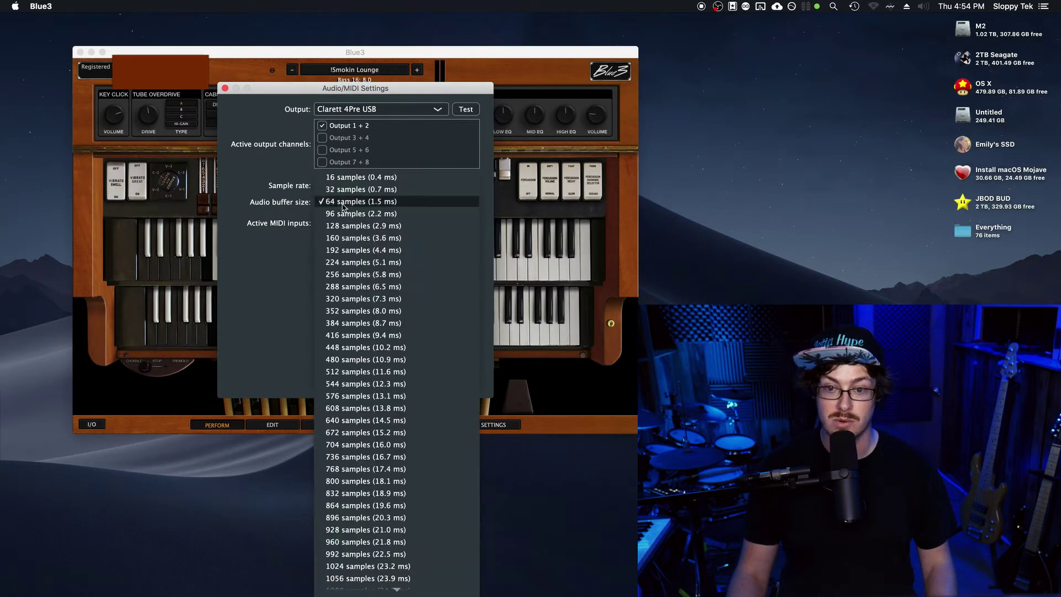
pyautogui.click(360, 178)
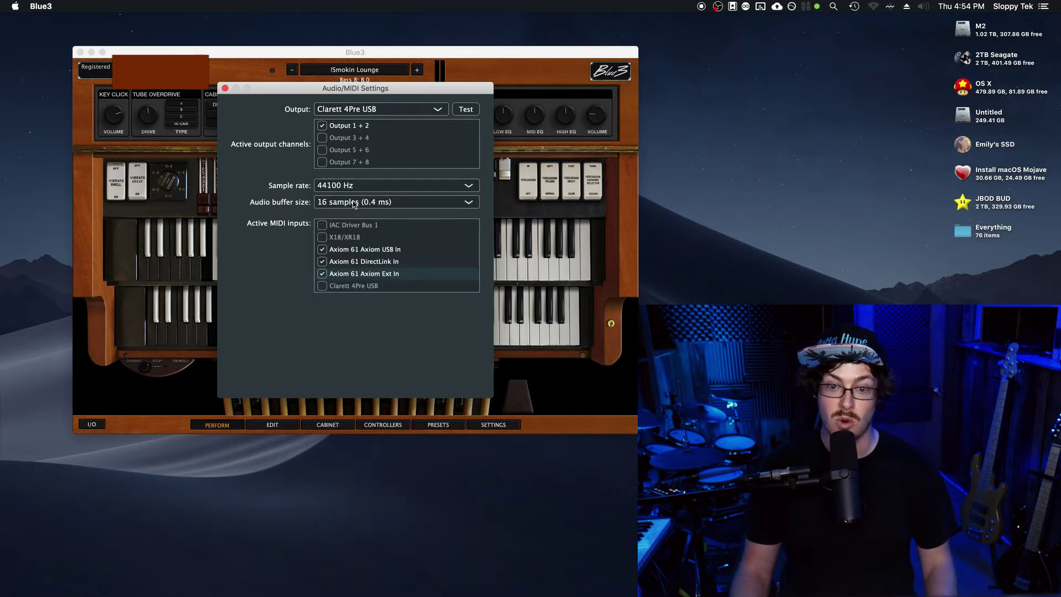
pyautogui.click(354, 202)
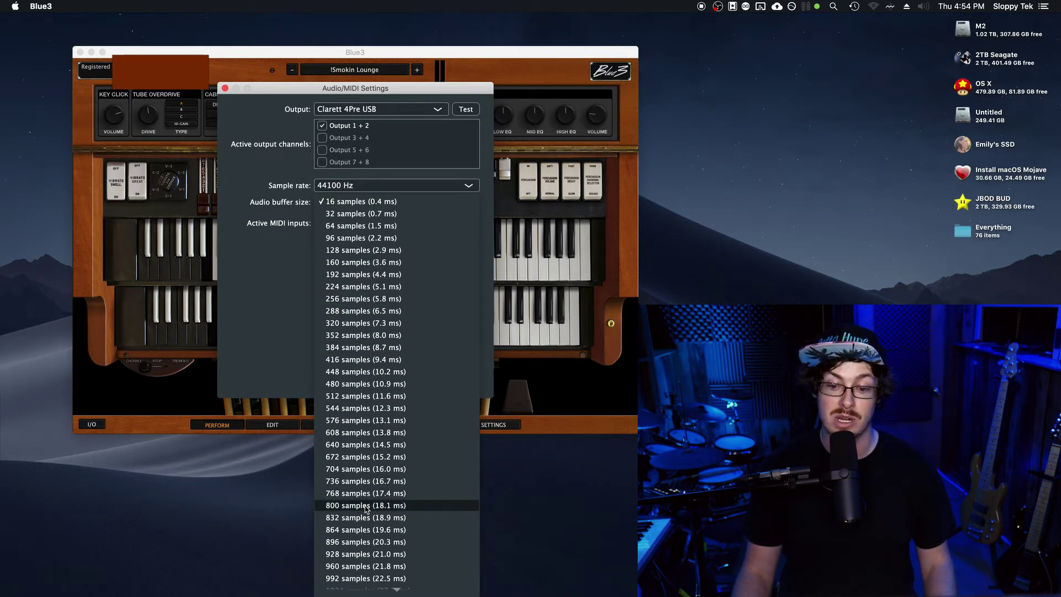
pyautogui.scroll(-10, 366, 508)
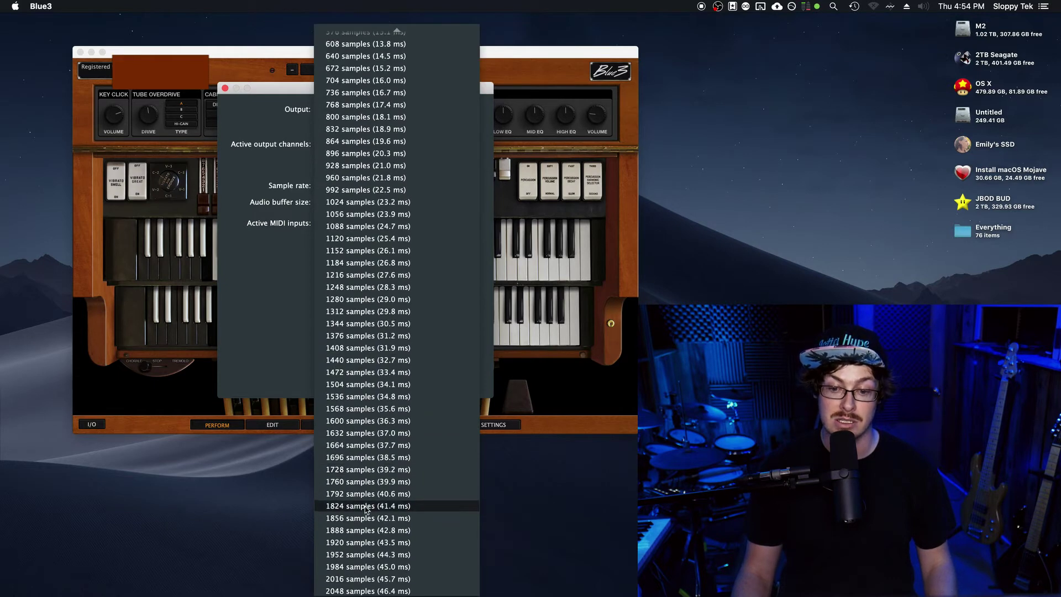
pyautogui.click(362, 544)
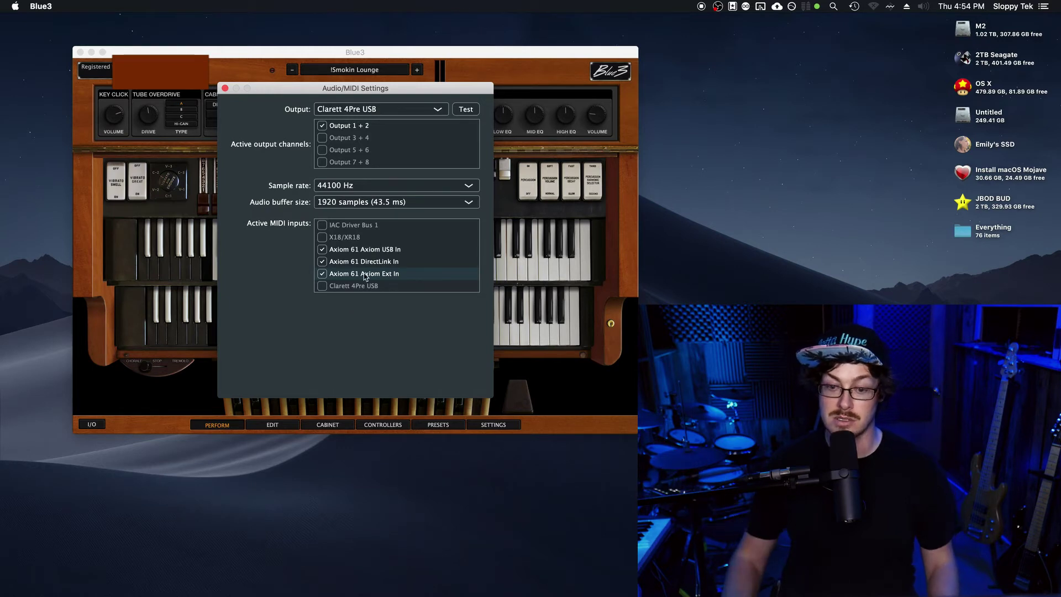
# Step: Set the audio buffer size to 64 samples (1.5 ms)
pyautogui.click(400, 202)
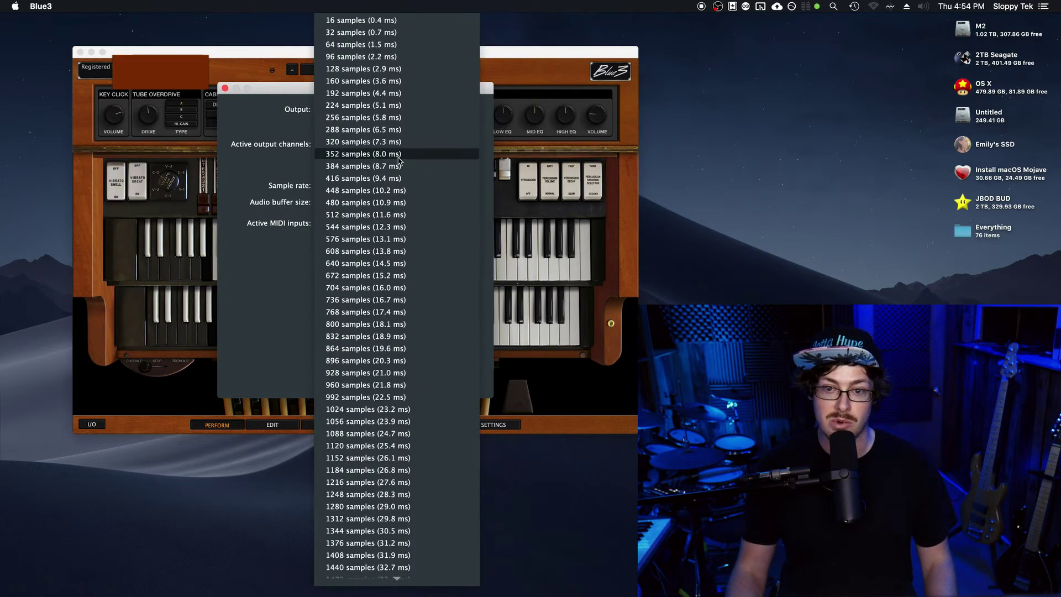
pyautogui.scroll(-3, 392, 138)
pyautogui.scroll(3, 381, 55)
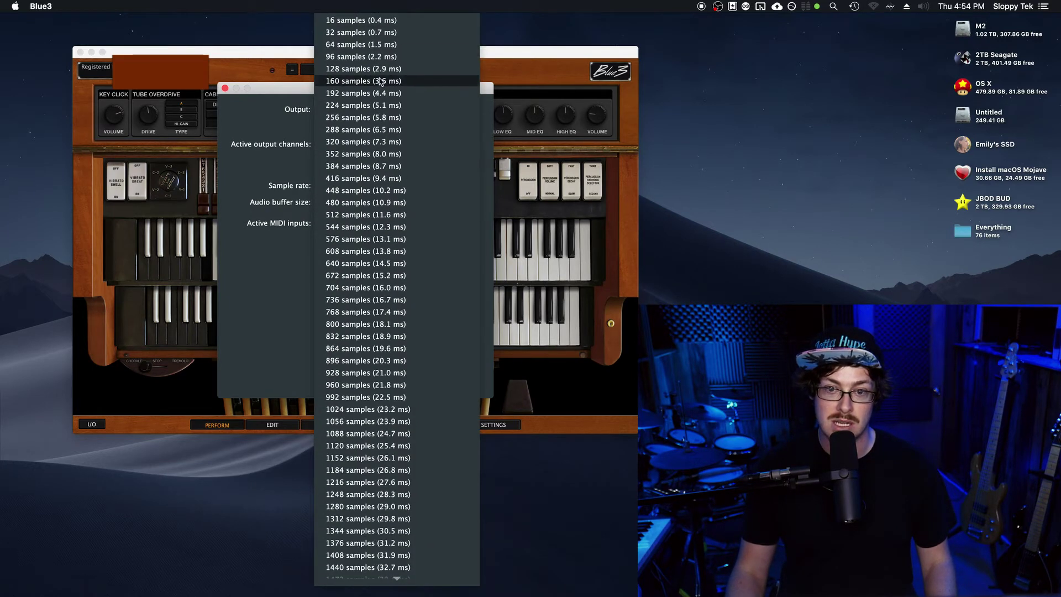
pyautogui.click(354, 45)
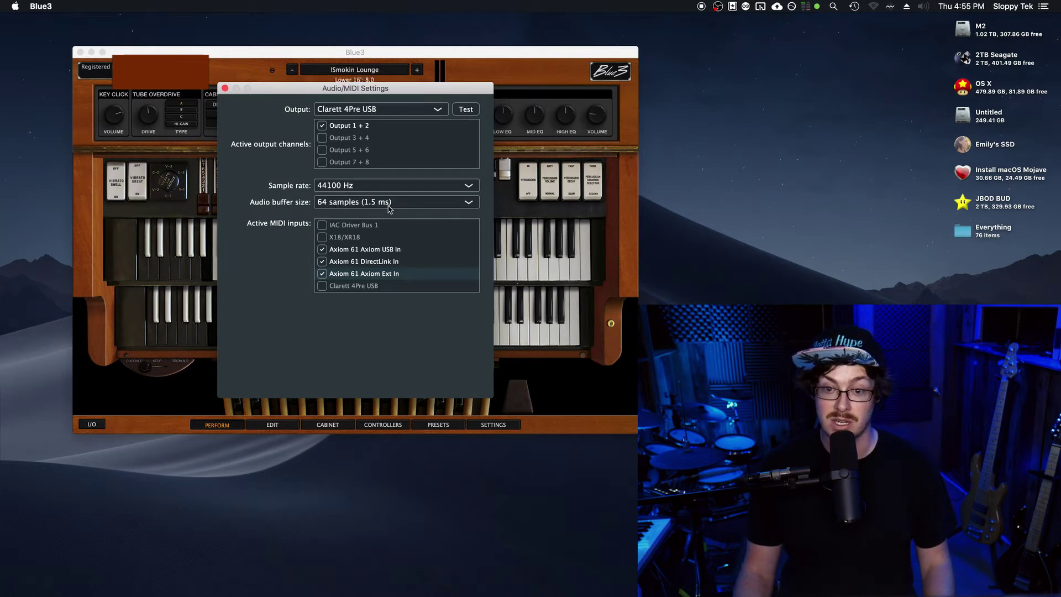
# Step: Activate the Clarett 4Pre USB MIDI input and deactivate it again
pyautogui.click(322, 286)
pyautogui.click(323, 286)
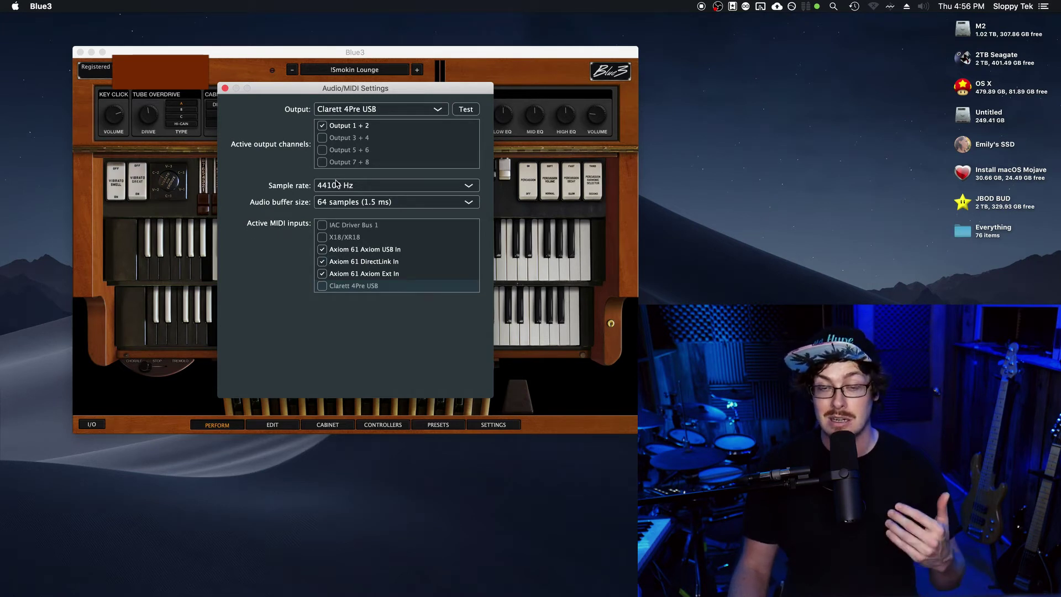
# Step: Close the Audio/MIDI settings and raise the organ's output volume to 0.0 dB
pyautogui.click(225, 88)
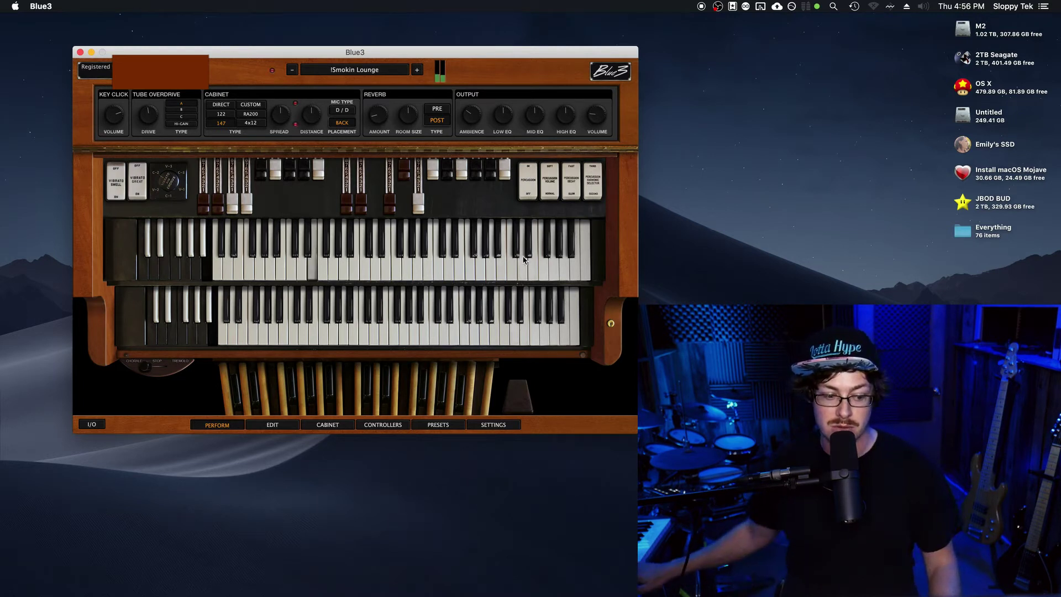
pyautogui.moveTo(597, 116); pyautogui.dragTo(595, 95)
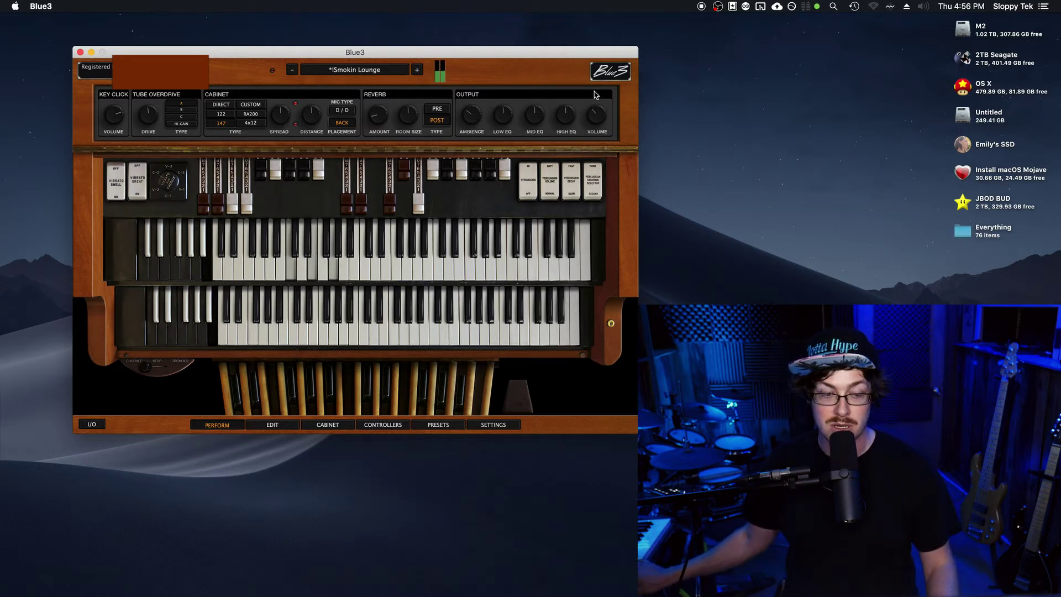
pyautogui.moveTo(498, 117)
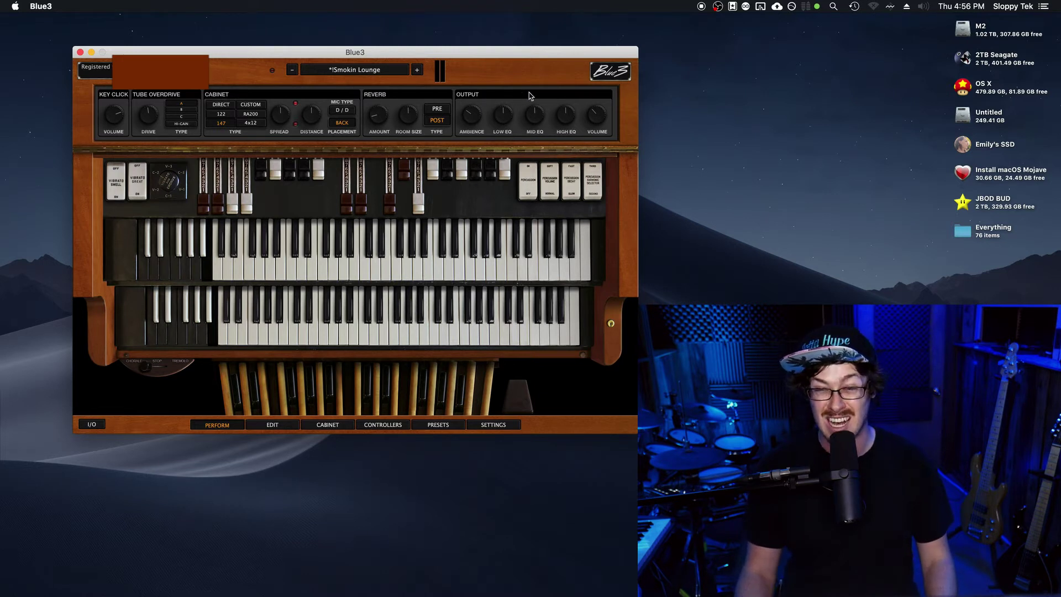
pyautogui.moveTo(599, 121)
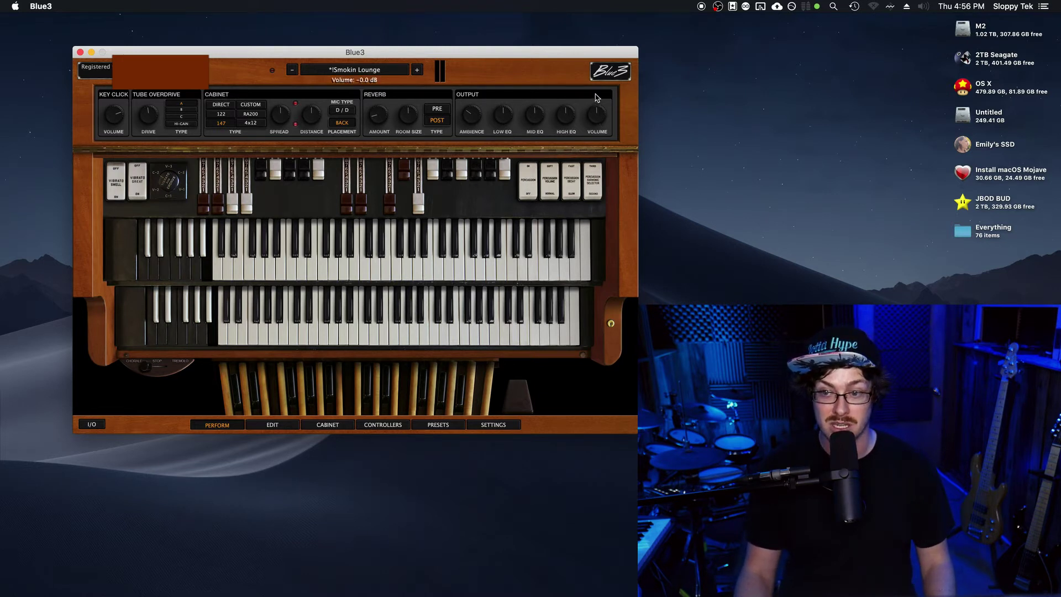
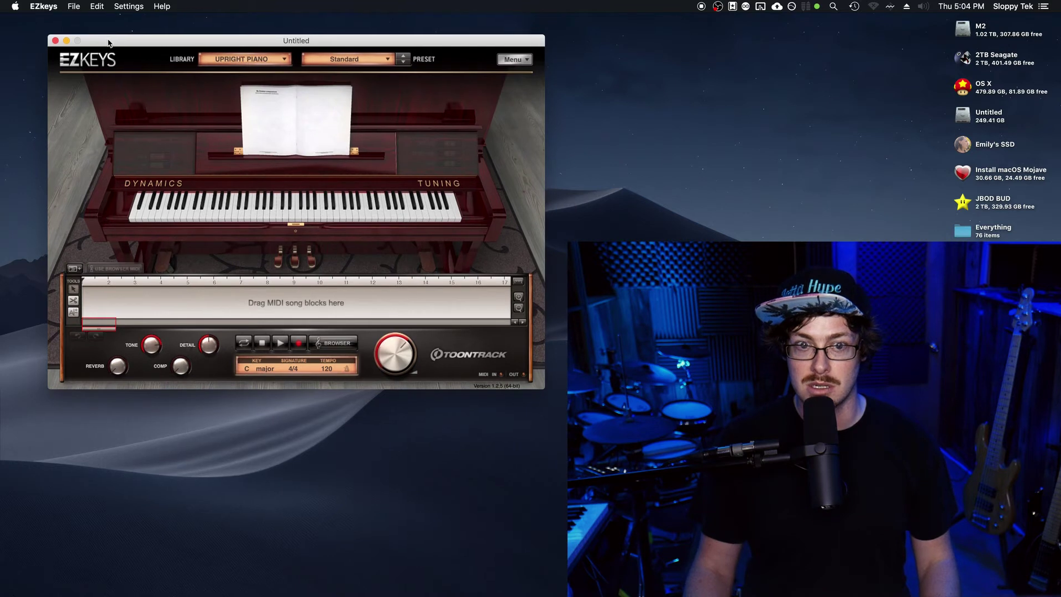
# Step: Switch to EZkeys, open its Audio/MIDI setup and check the available buffer sizes for the audio device
pyautogui.click(74, 6)
pyautogui.moveTo(97, 8)
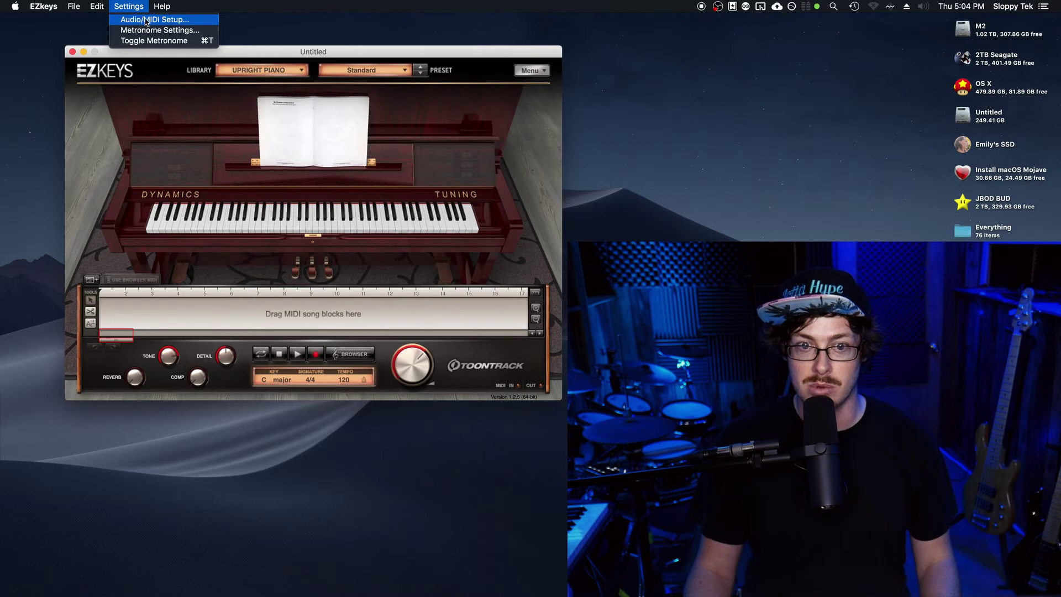
pyautogui.click(167, 21)
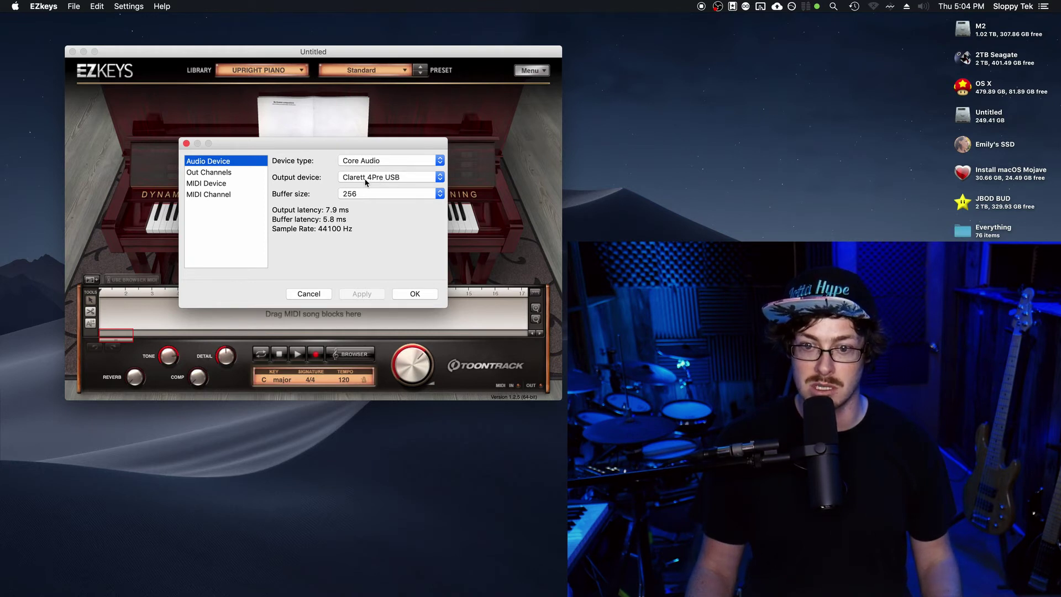
pyautogui.click(347, 197)
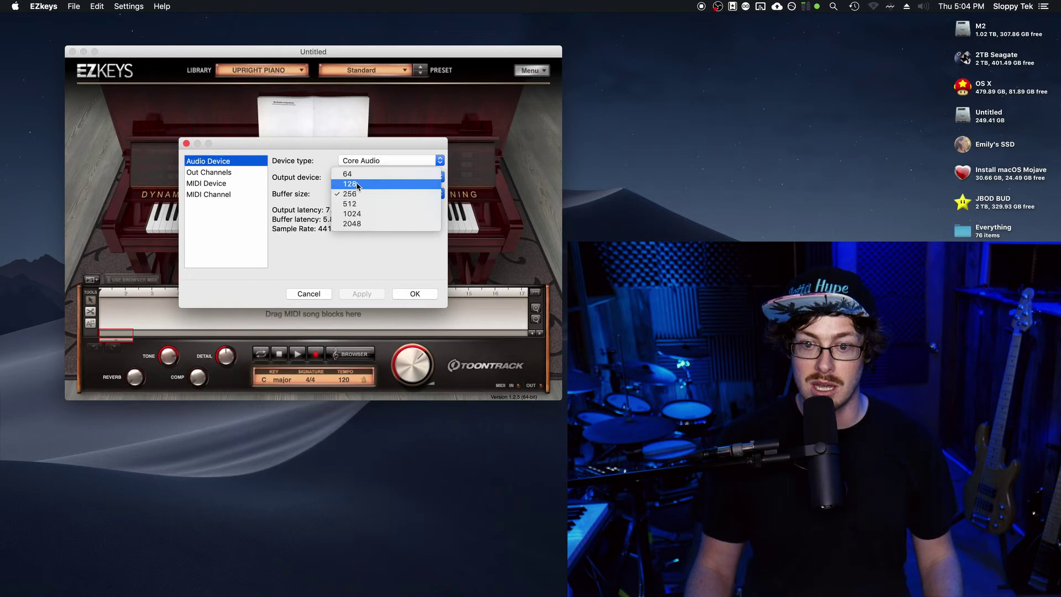
pyautogui.click(297, 209)
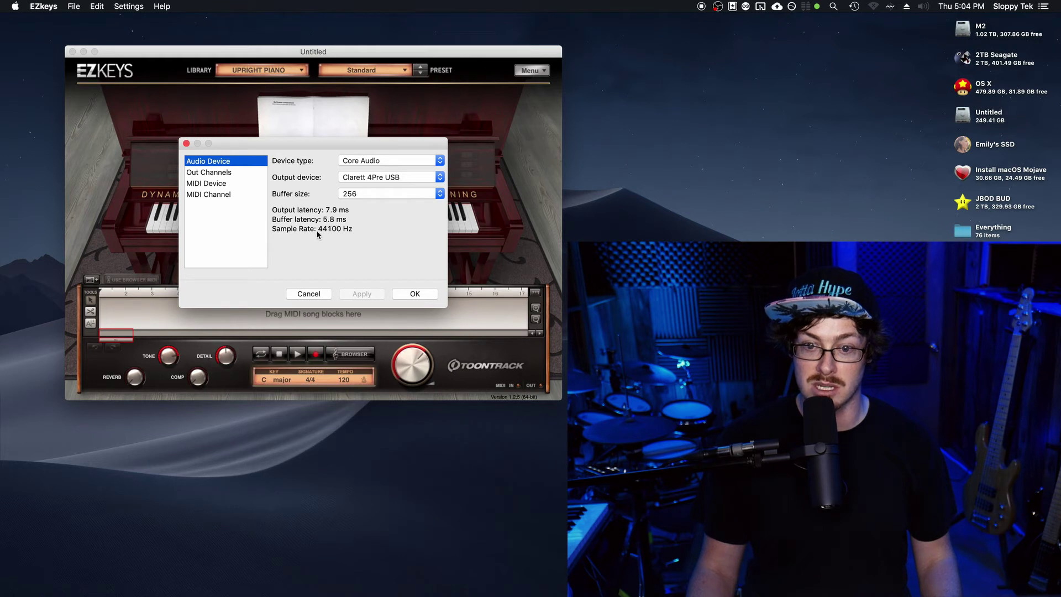
# Step: Set the audio device's buffer size to 64, apply the change and show the output channel assignments
pyautogui.click(371, 193)
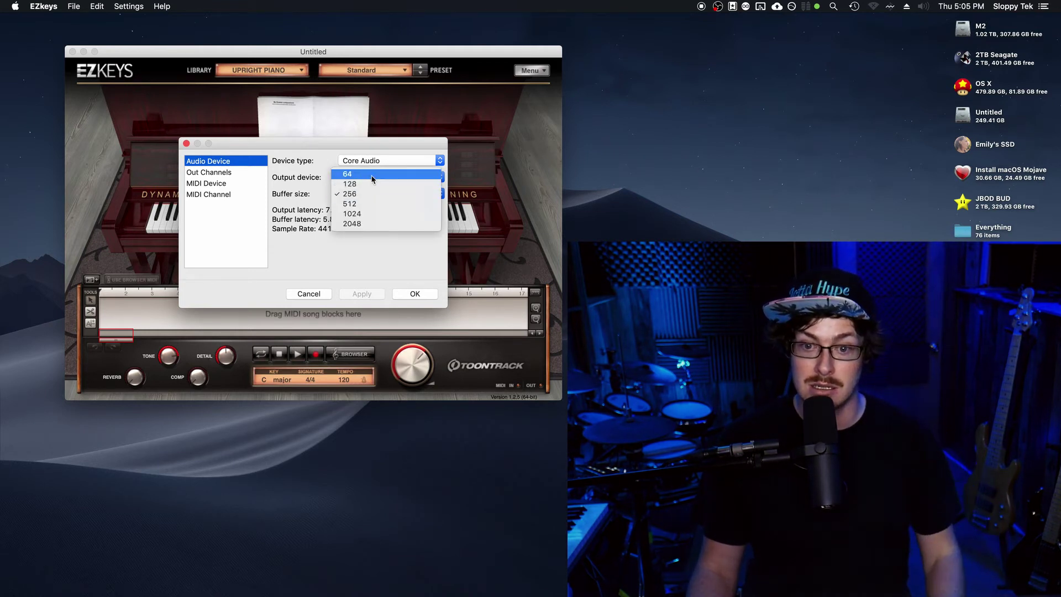
pyautogui.click(371, 174)
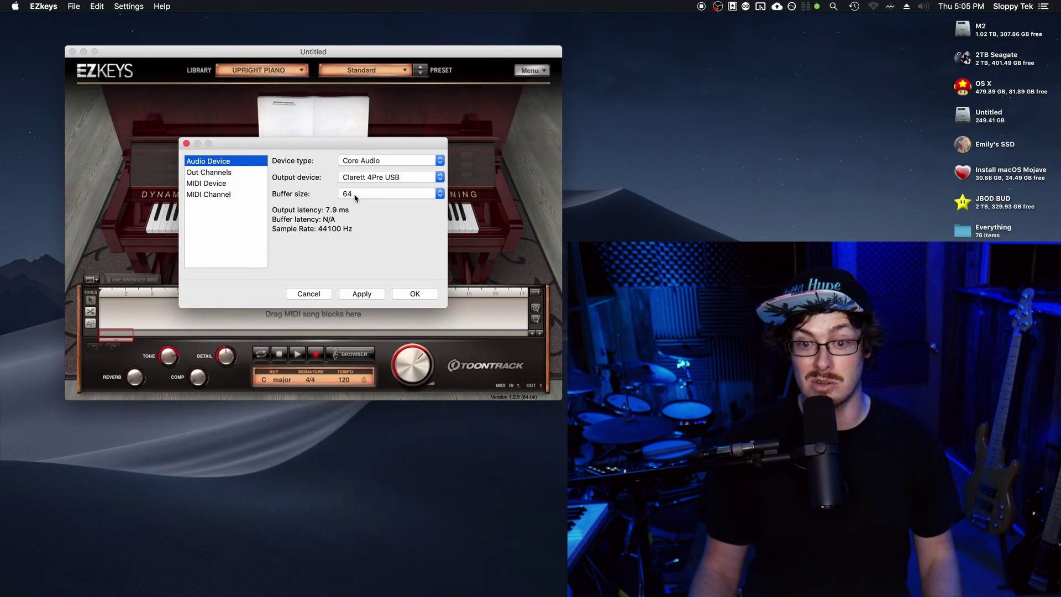
pyautogui.click(221, 174)
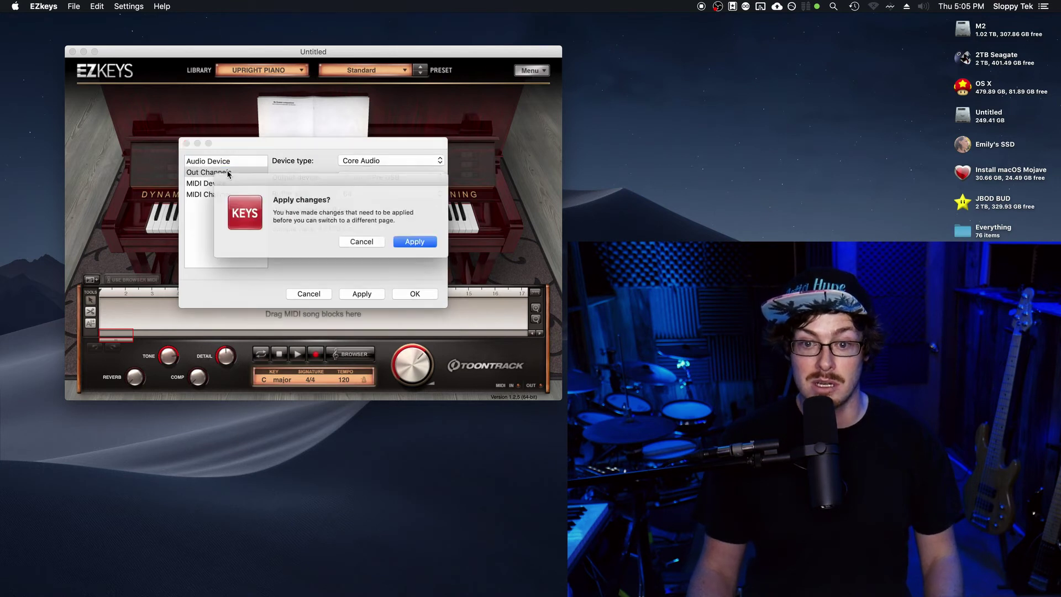
pyautogui.click(414, 241)
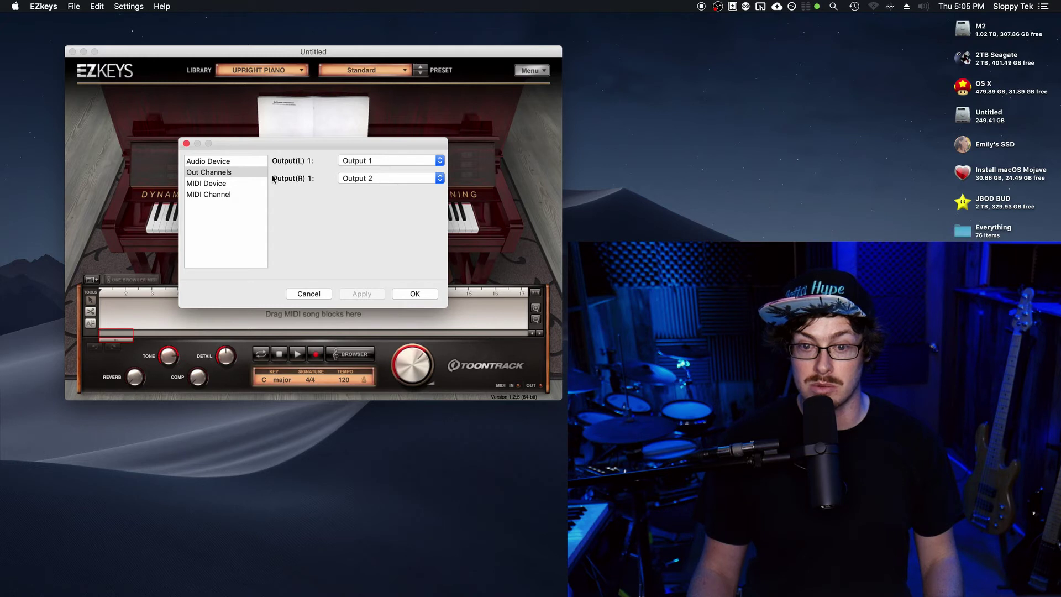
# Step: Enable the Axiom 61 Axiom USB In, DirectLink In and Axiom Ext In MIDI devices in EZkeys
pyautogui.click(211, 184)
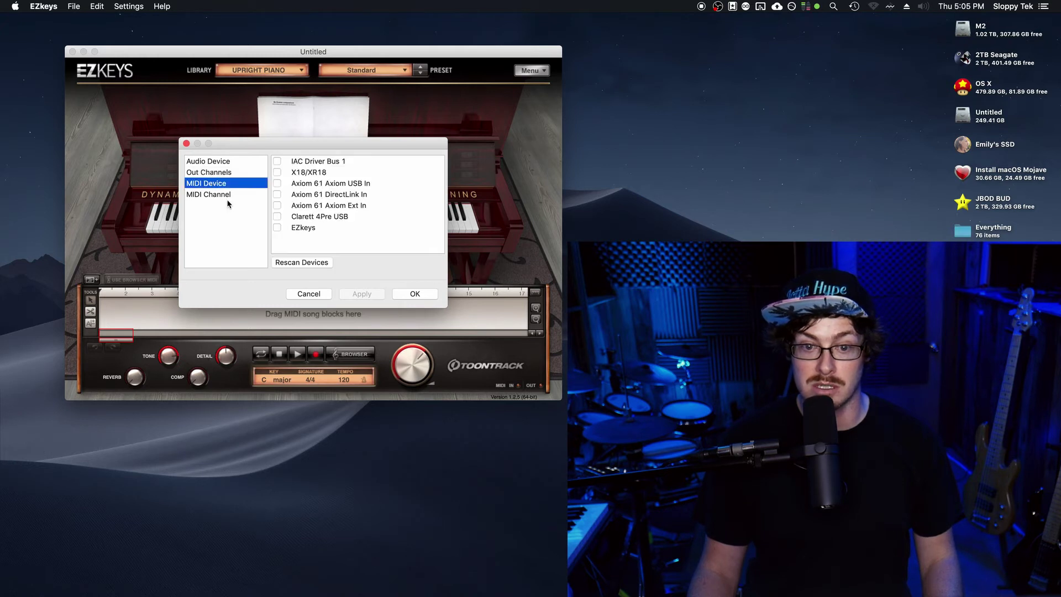
pyautogui.click(278, 183)
pyautogui.click(277, 194)
pyautogui.click(278, 206)
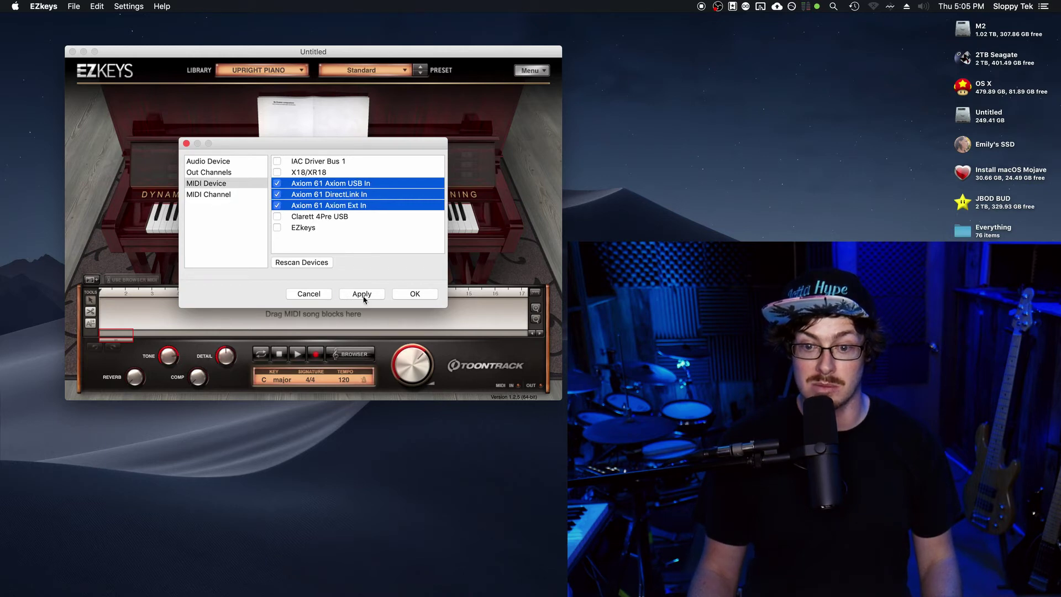
# Step: Switch to Ableton Live and delete the EZkeys track from the arrangement
pyautogui.hotkey('ctrl', 'Up')
pyautogui.click(564, 44)
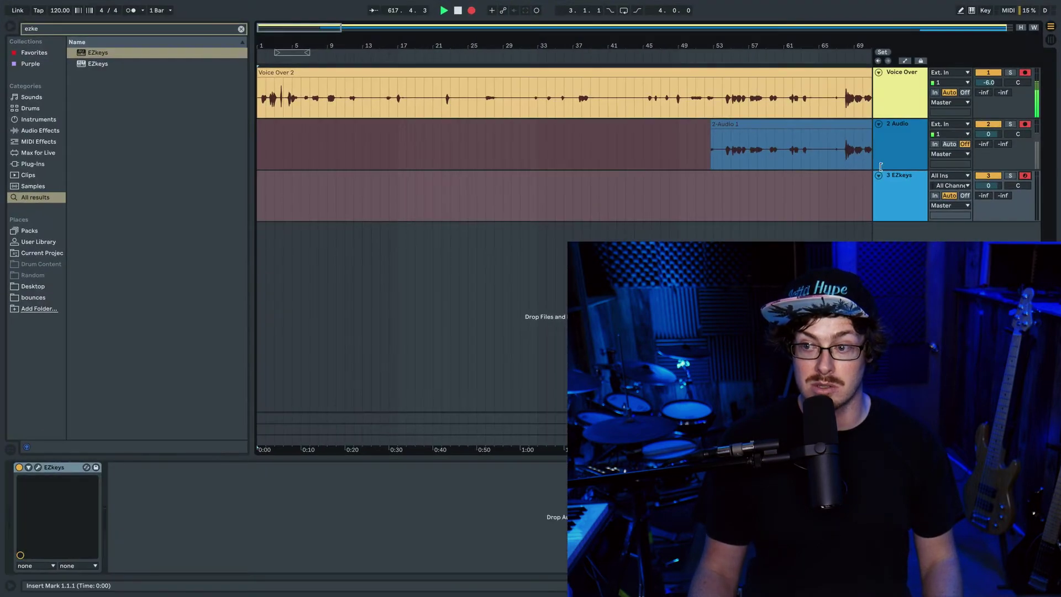
pyautogui.rightClick(902, 191)
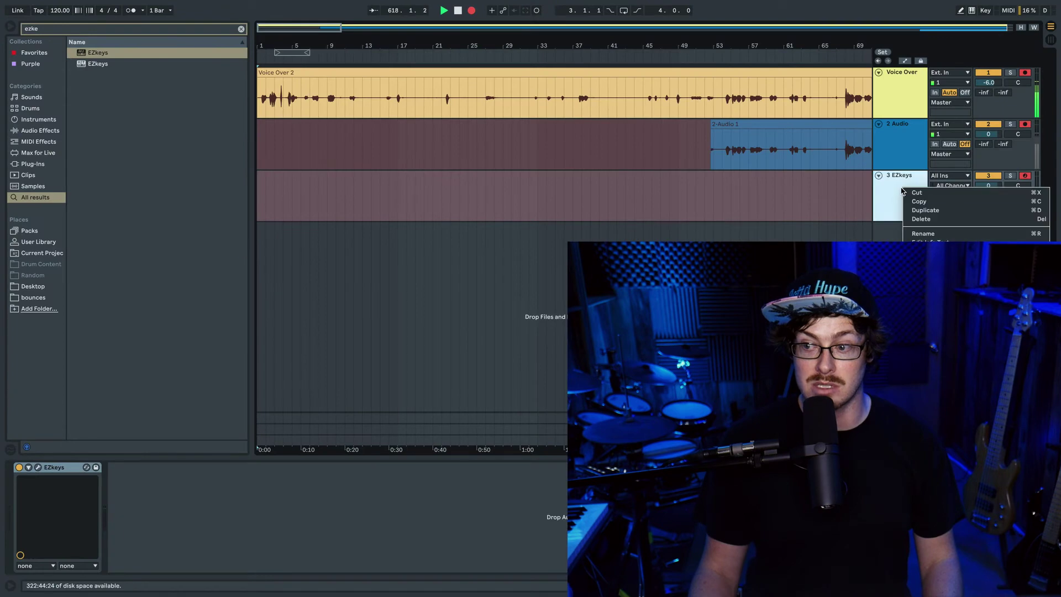
pyautogui.click(921, 220)
# Step: Switch back to the standalone EZkeys and accept its Audio/MIDI setup
pyautogui.hotkey('ctrl', 'Up')
pyautogui.click(426, 36)
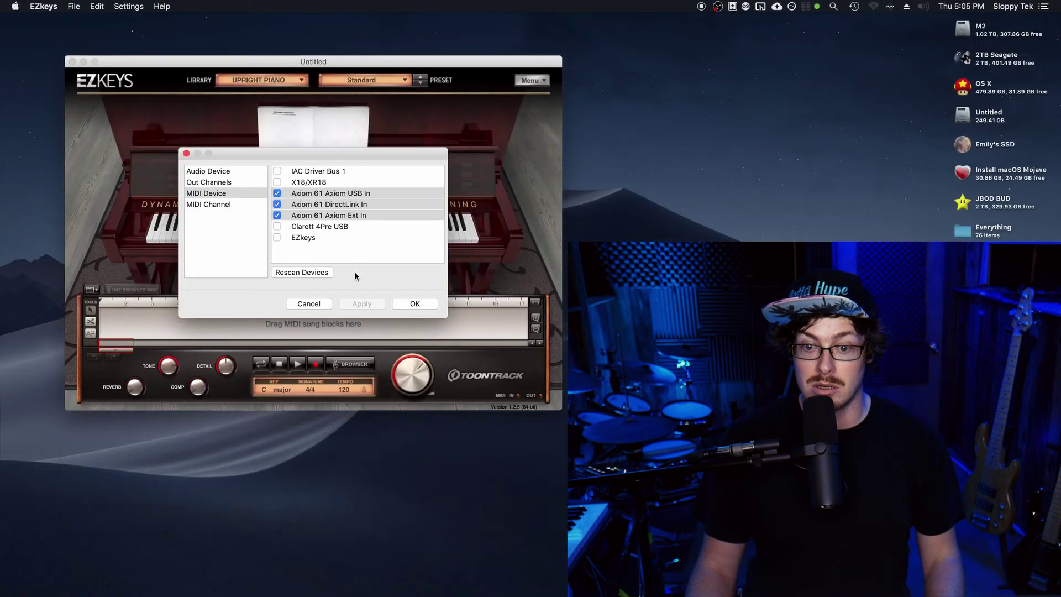
pyautogui.click(414, 294)
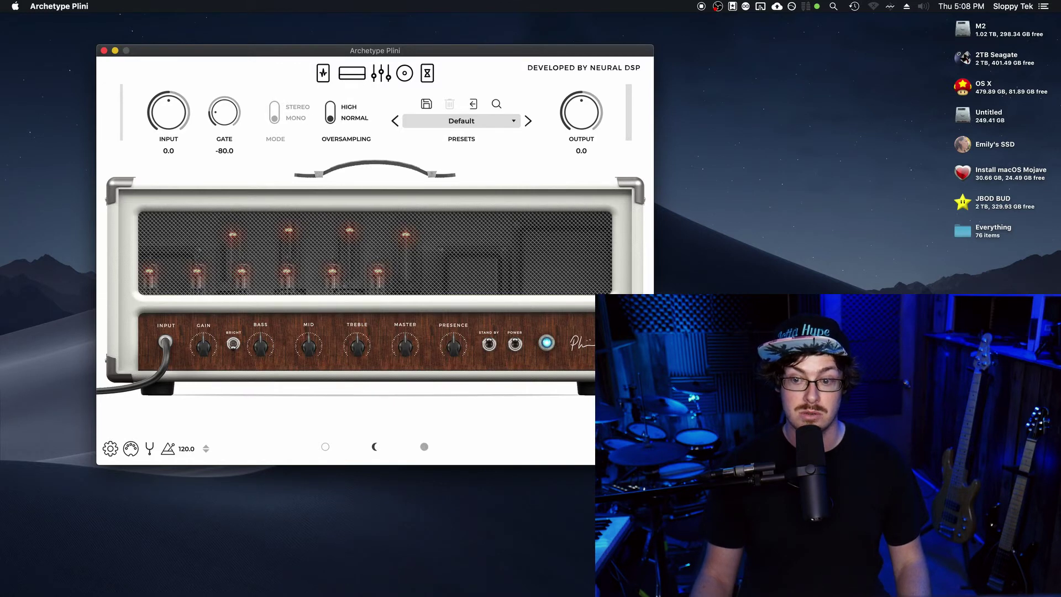
# Step: Check the source types that can be added in OBS, dismiss the list and minimize OBS to reveal Archetype Plini
pyautogui.moveTo(367, 51); pyautogui.dragTo(316, 34)
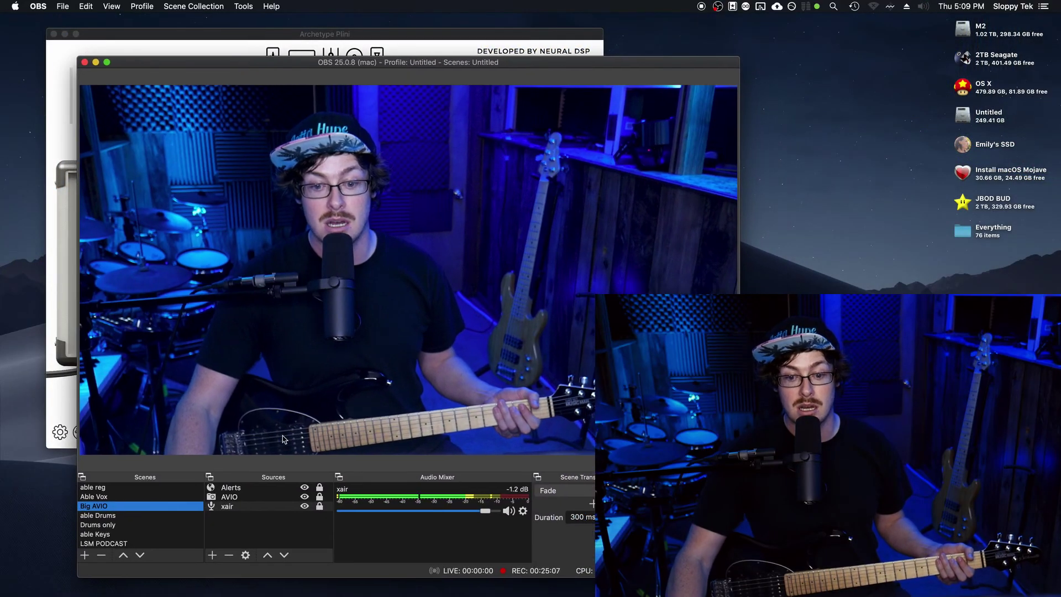
pyautogui.click(212, 552)
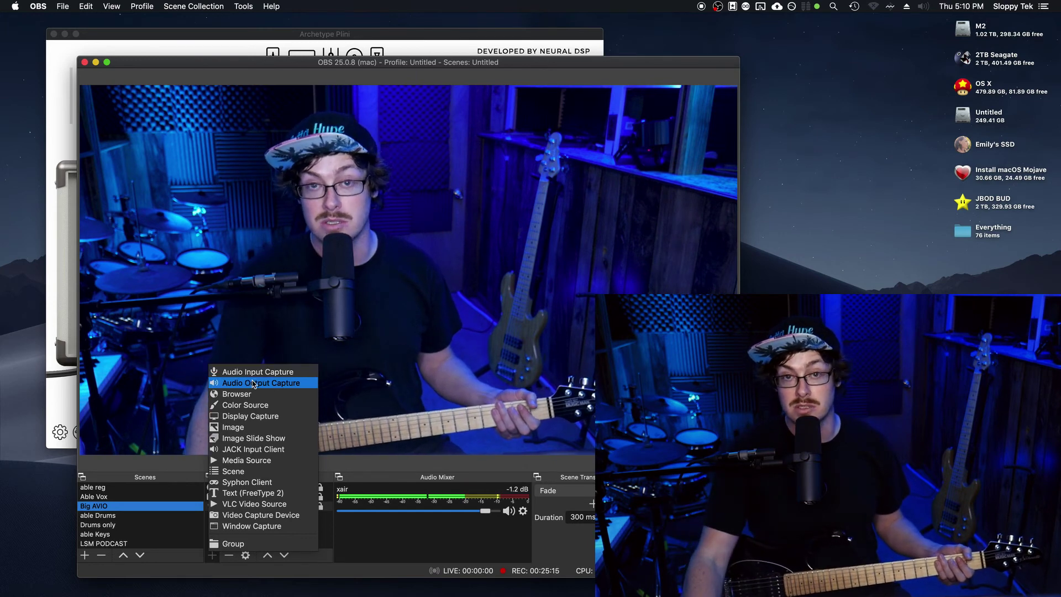
pyautogui.click(176, 571)
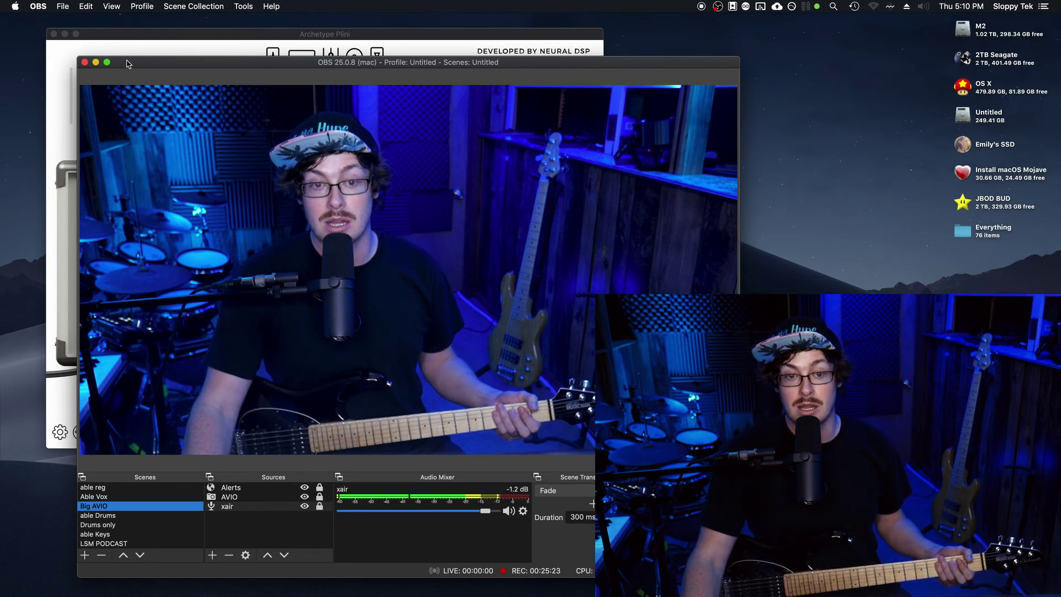
pyautogui.doubleClick(149, 65)
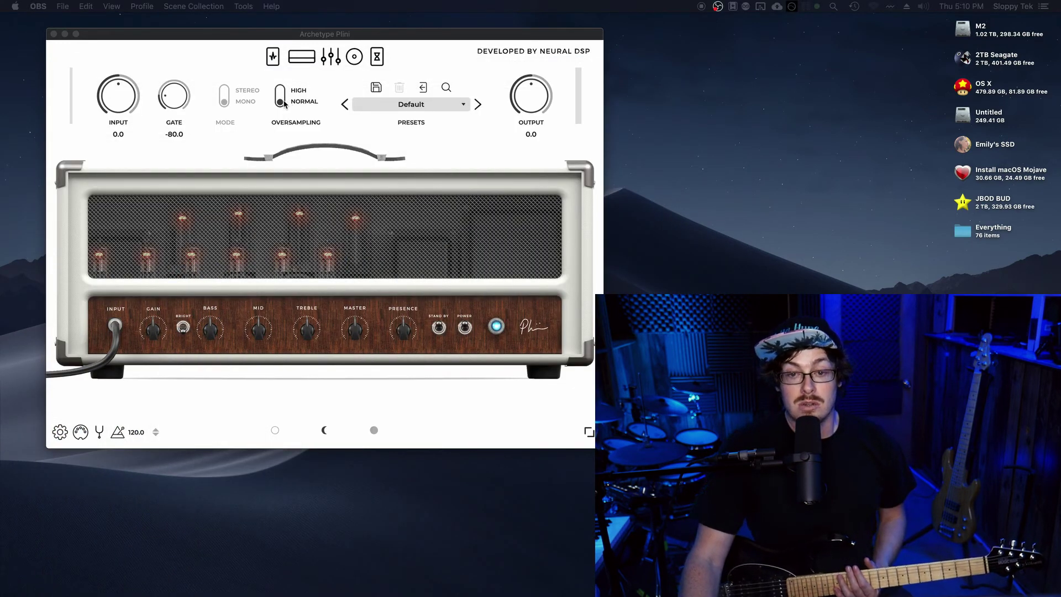
# Step: Open Archetype Plini's audio settings and review the audio devices and the output and input channels
pyautogui.moveTo(275, 39); pyautogui.dragTo(254, 35)
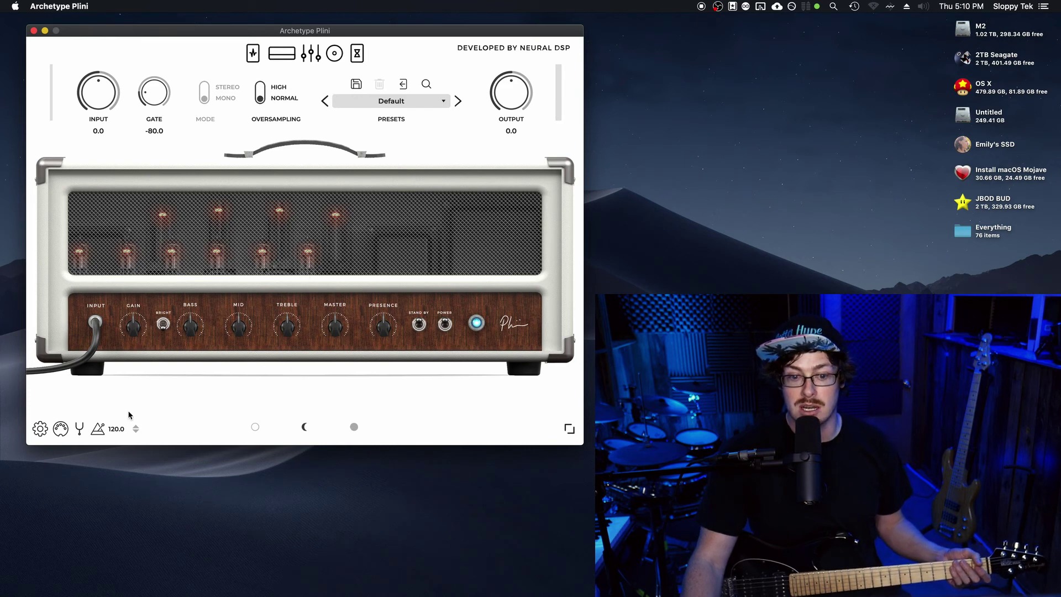
pyautogui.click(40, 429)
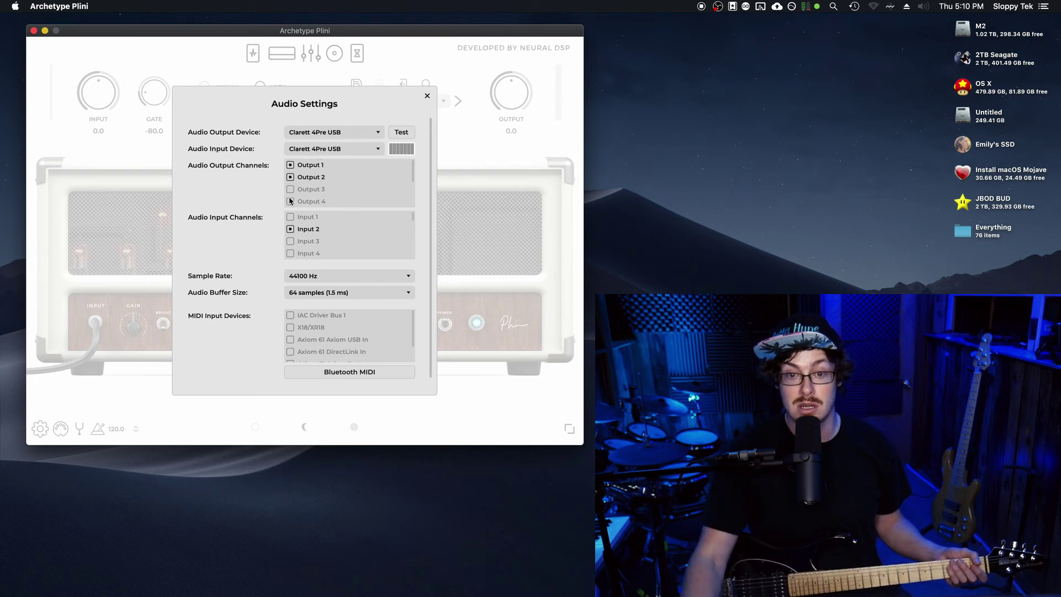
pyautogui.click(291, 177)
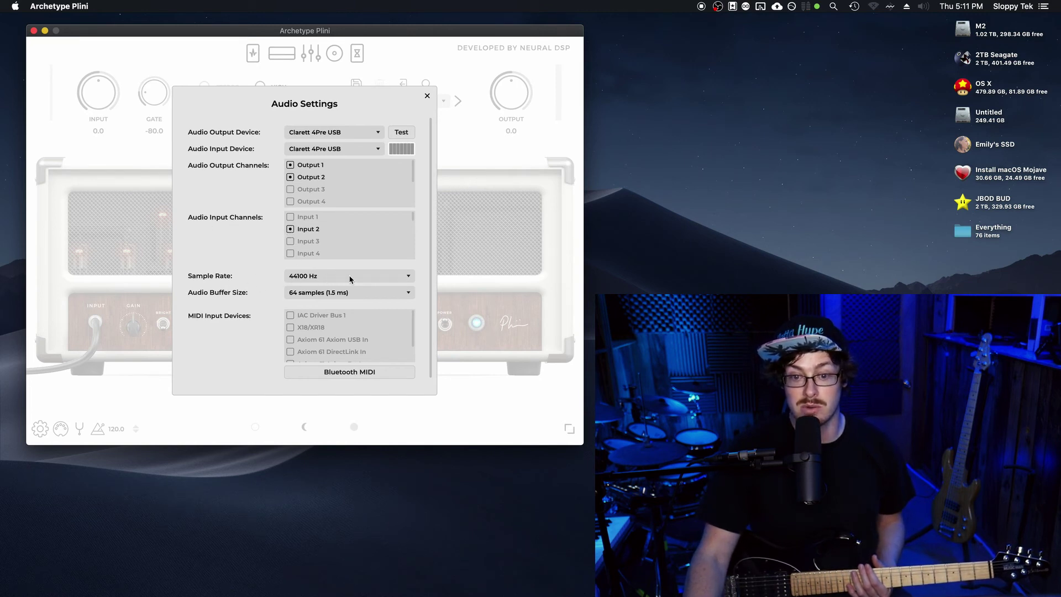
# Step: Try an audio buffer size of 2048 samples and return it to 64 samples
pyautogui.click(305, 292)
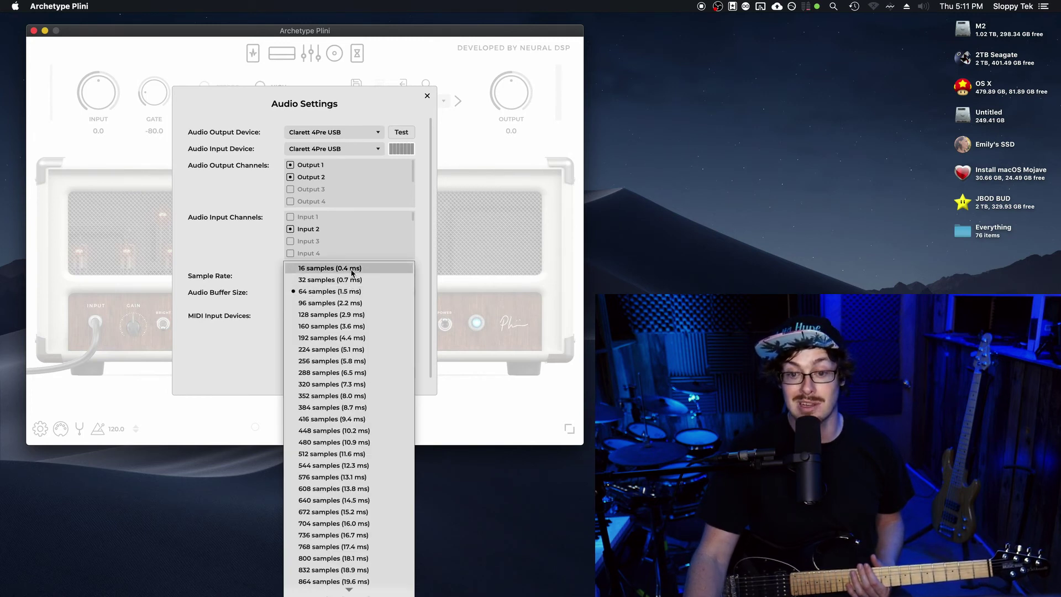
pyautogui.scroll(-5, 348, 445)
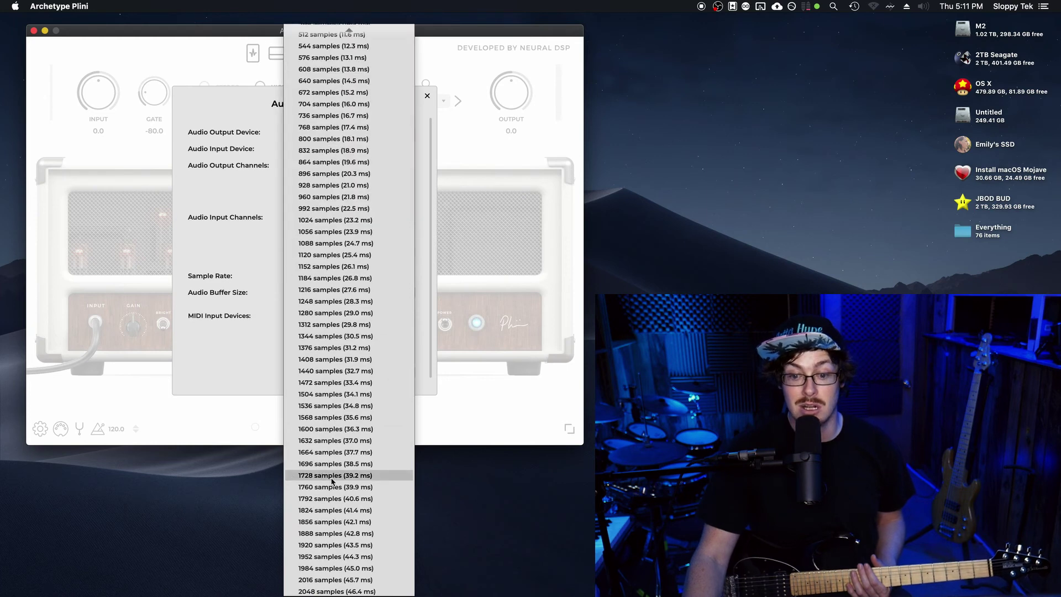
pyautogui.click(341, 591)
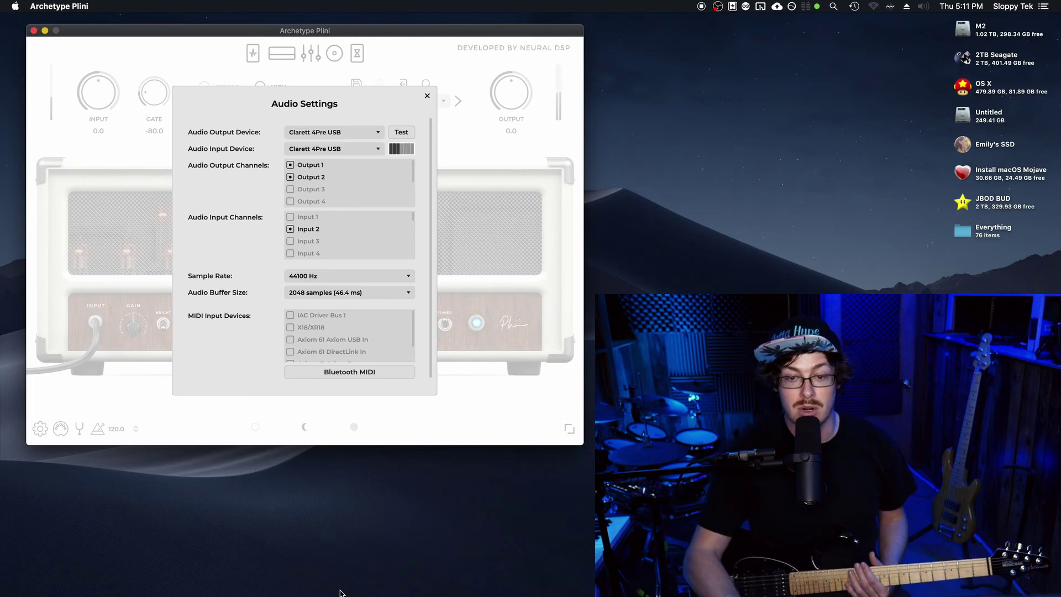
pyautogui.click(324, 292)
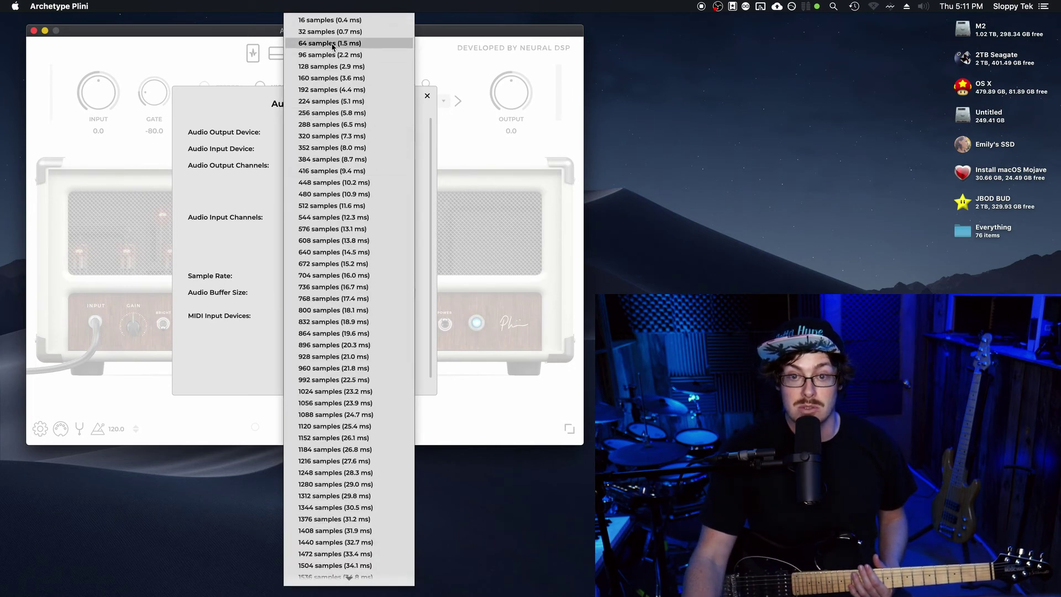
pyautogui.click(333, 48)
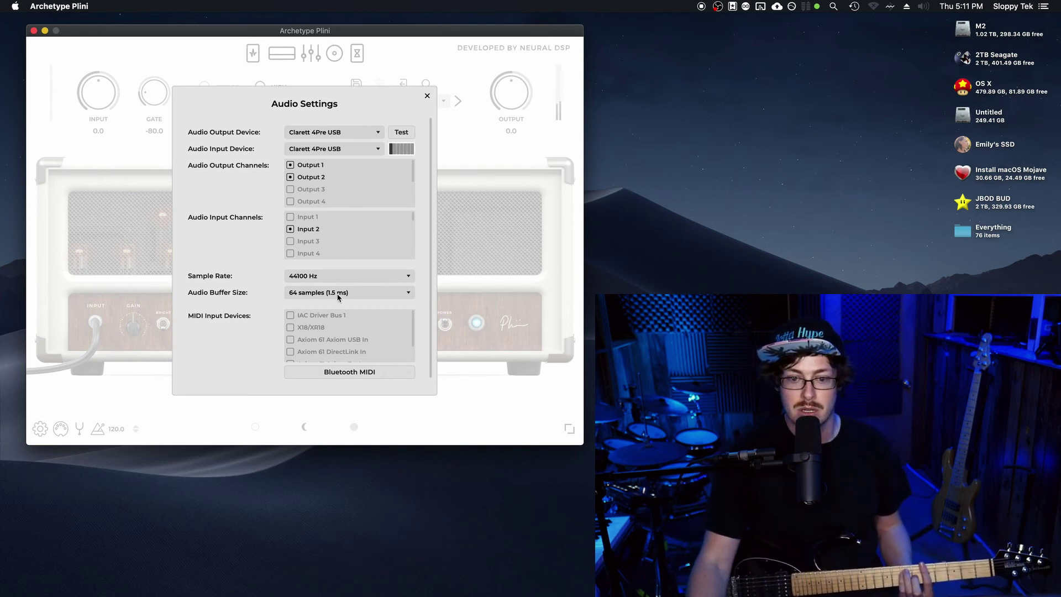
# Step: Check the available MIDI input devices and close the audio settings
pyautogui.scroll(-3, 312, 320)
pyautogui.scroll(-1, 315, 323)
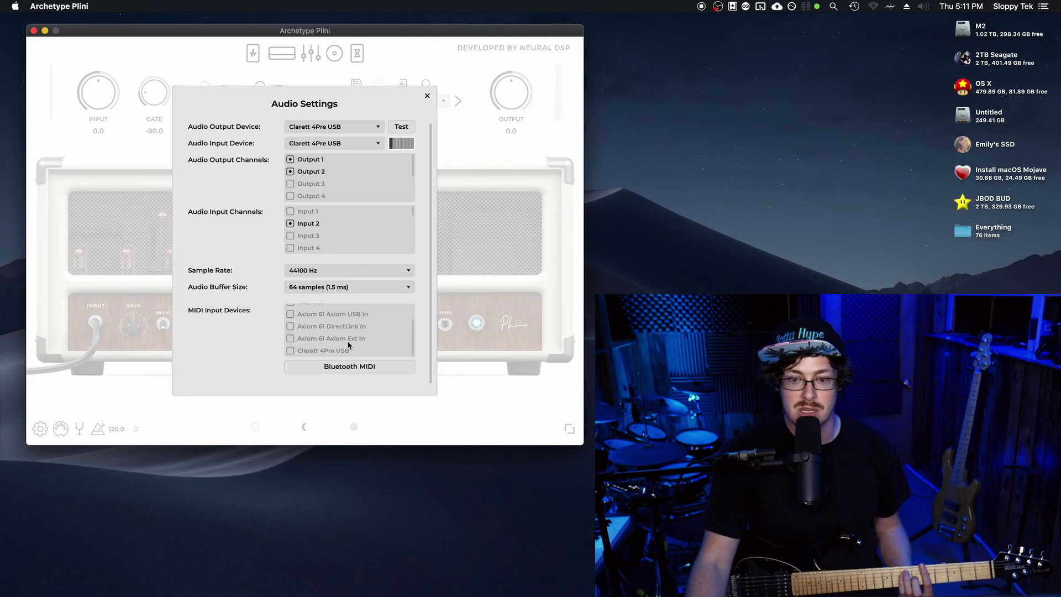
pyautogui.scroll(2, 323, 338)
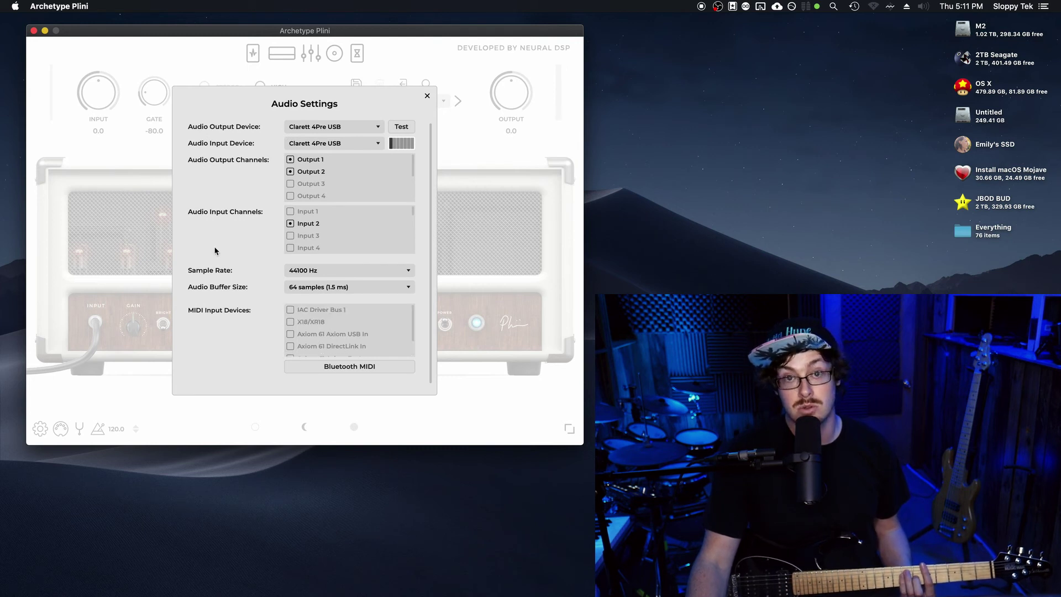
pyautogui.click(428, 96)
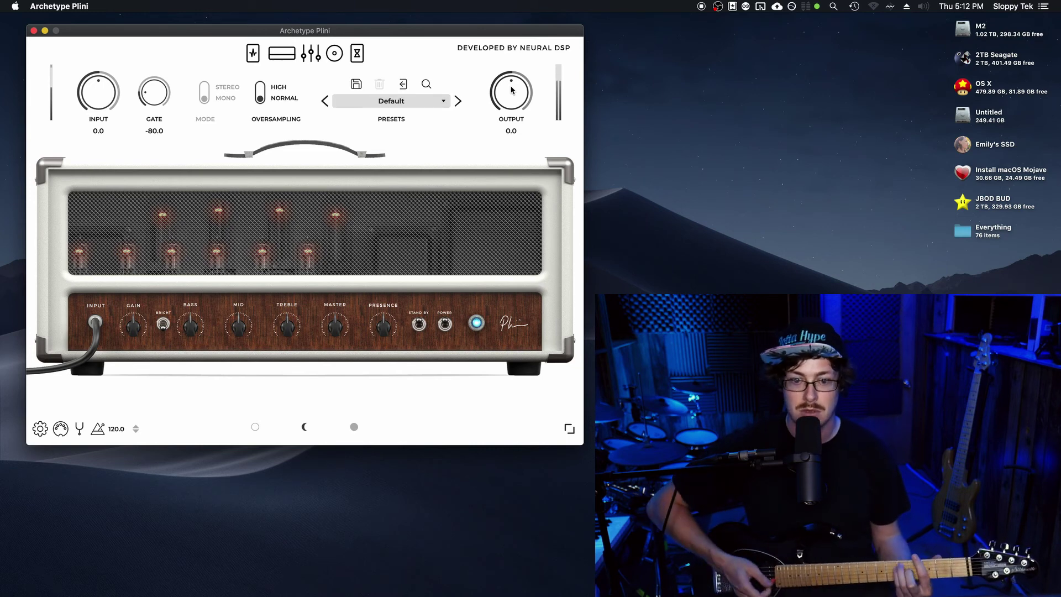
pyautogui.hotkey('ctrl', 'Up')
pyautogui.hotkey('ctrl', 'Up')
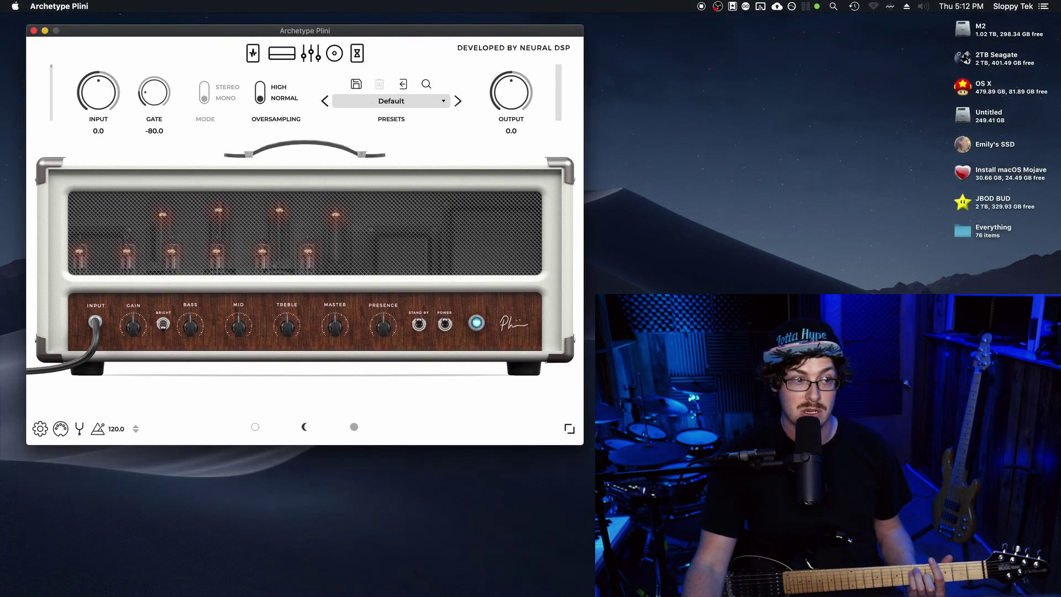
pyautogui.hotkey('ctrl', 'Up')
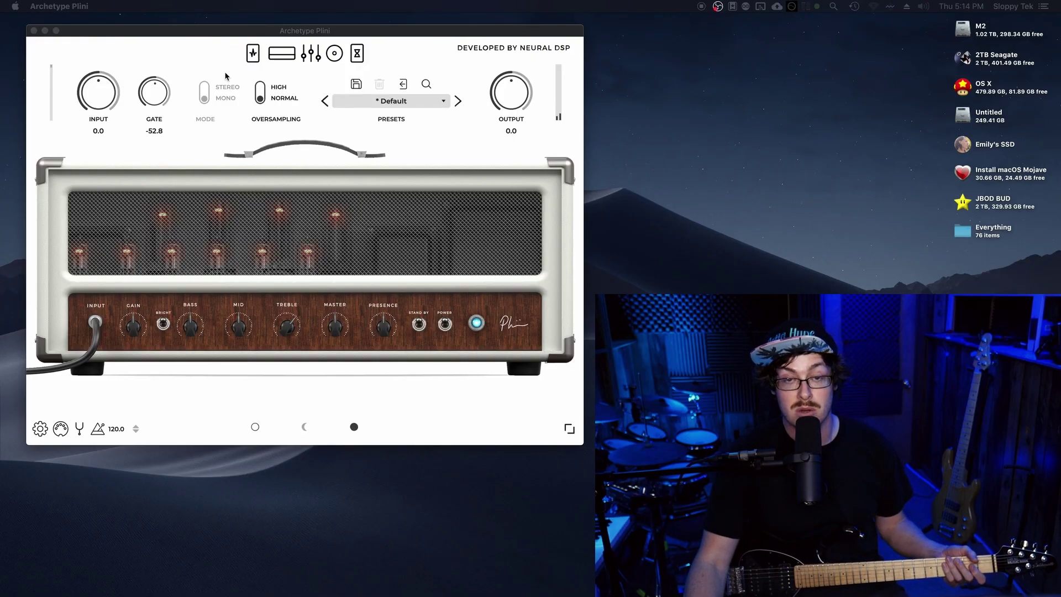
# Step: Lower Archetype Plini's output level to -3.8 and switch to Ableton Live
pyautogui.click(512, 95)
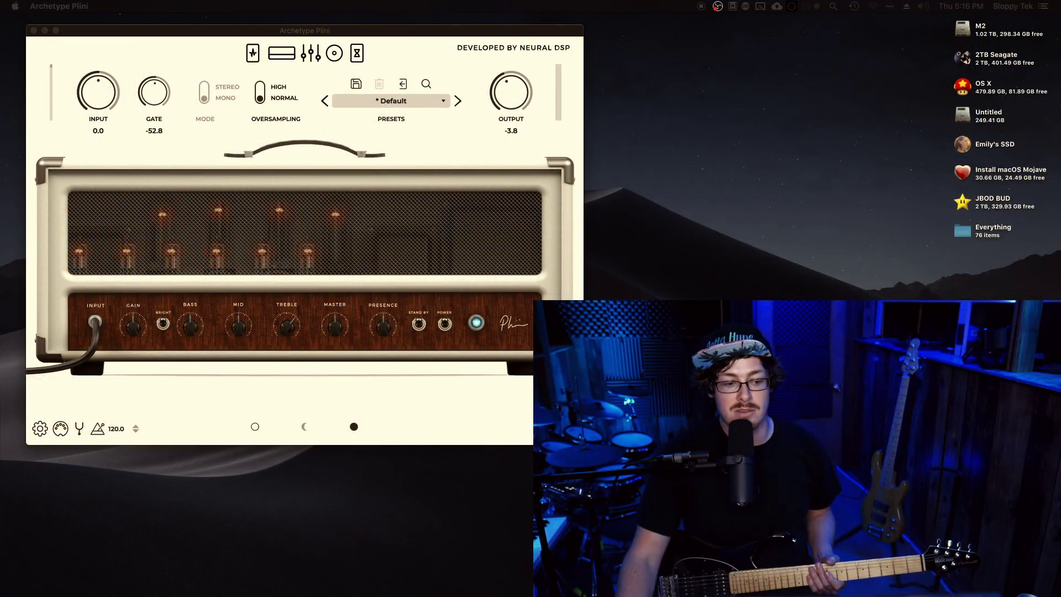
pyautogui.hotkey('ctrl', 'Right')
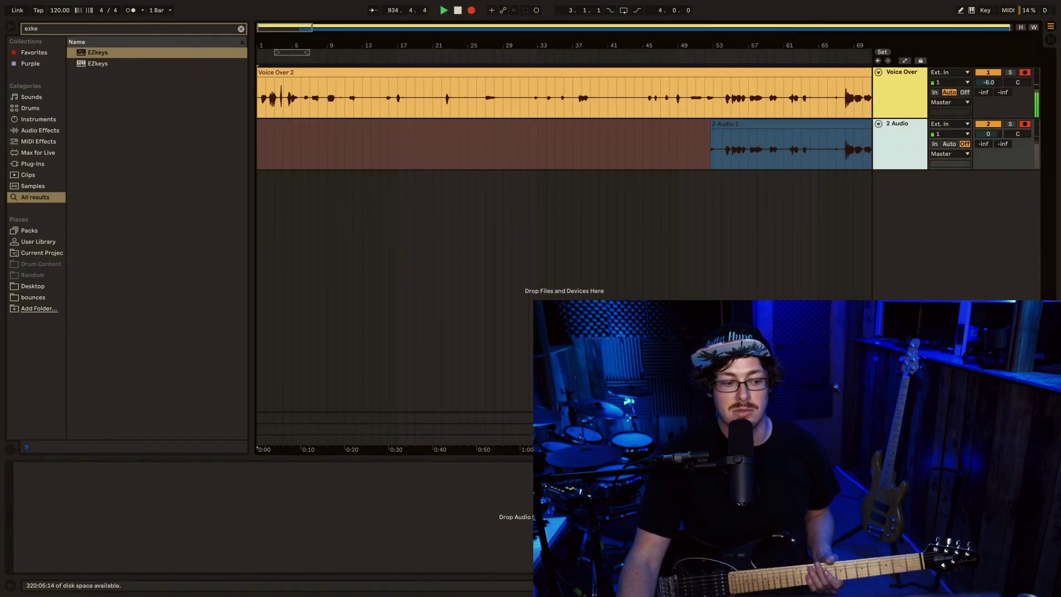